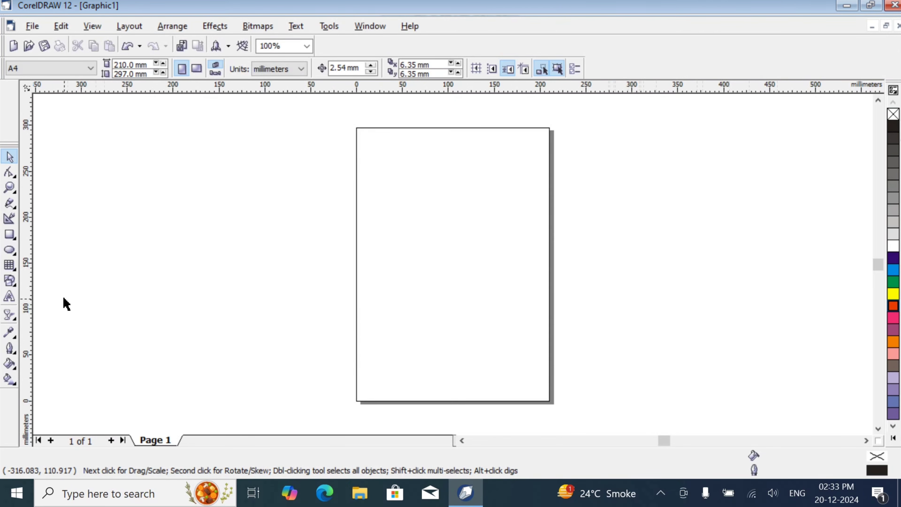
- Add the artistic text "HAPPY NEW YEAR 2025" across the upper page area and enlarge it to about 151 points
{"action": "left_click", "coordinate": [9, 297]}
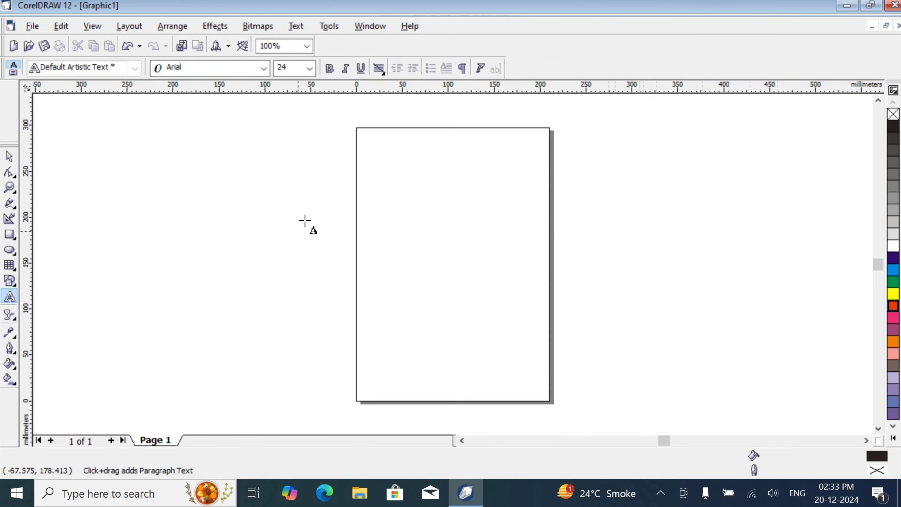
{"action": "left_click", "coordinate": [298, 173]}
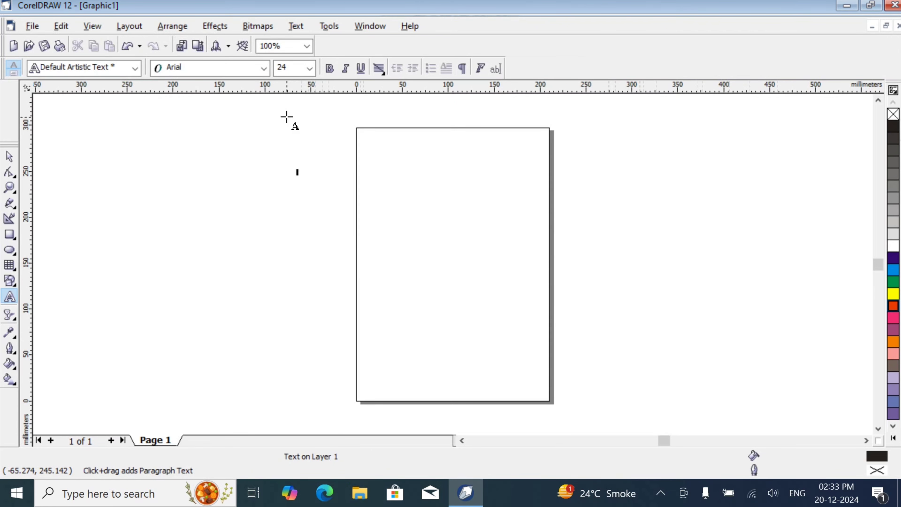
{"action": "type", "text": "HAPPY NEW YEAR 2025"}
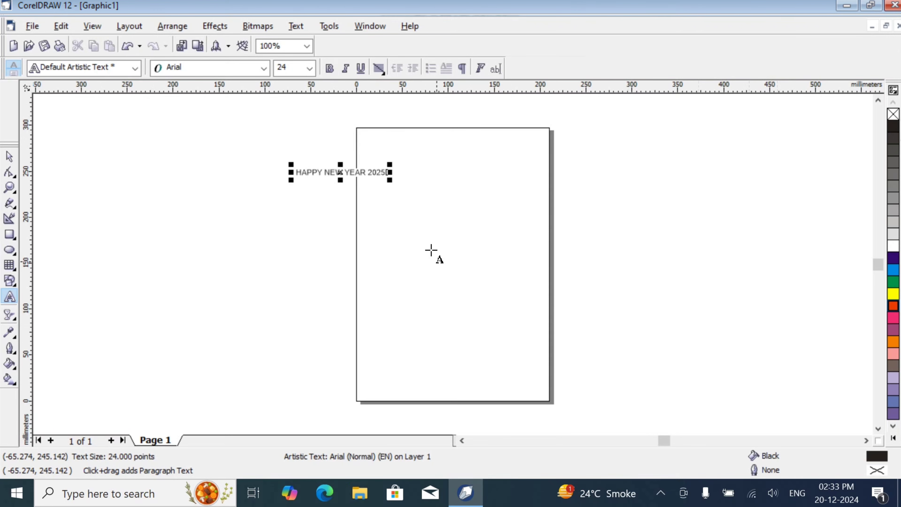
{"action": "left_click_drag", "start_coordinate": [393, 180], "coordinate": [783, 370]}
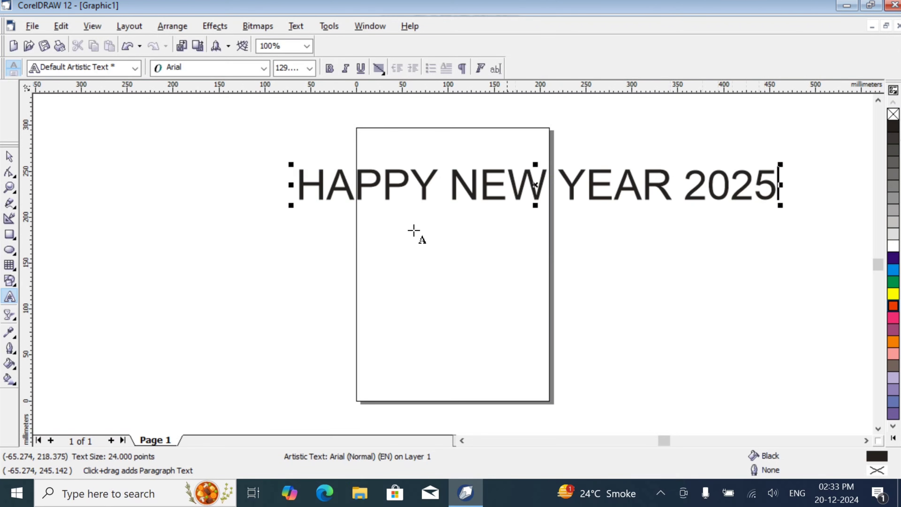
{"action": "left_click_drag", "start_coordinate": [289, 166], "coordinate": [207, 135]}
- Stretch the text vertically to a size of about 625 points and widen it slightly toward the right
{"action": "left_click", "coordinate": [8, 157]}
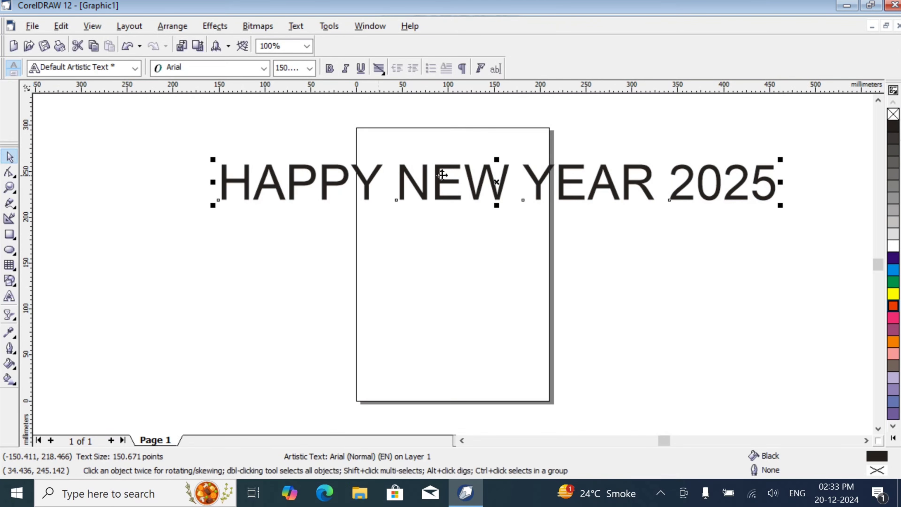
{"action": "left_click_drag", "start_coordinate": [498, 205], "coordinate": [497, 300]}
{"action": "left_click_drag", "start_coordinate": [496, 160], "coordinate": [497, 141]}
{"action": "left_click_drag", "start_coordinate": [784, 222], "coordinate": [834, 223]}
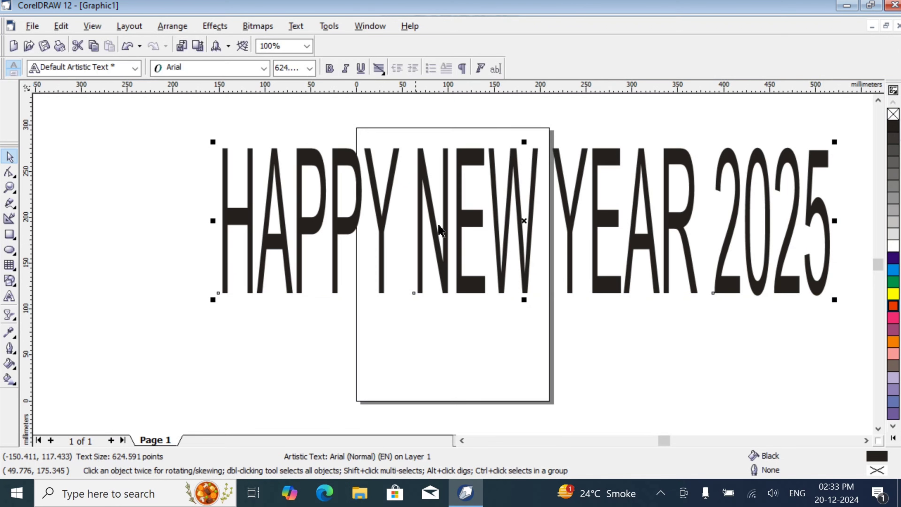
- Move the text off the page onto the empty area to the left of it
{"action": "left_click_drag", "start_coordinate": [437, 231], "coordinate": [385, 222]}
{"action": "left_click", "coordinate": [500, 342]}
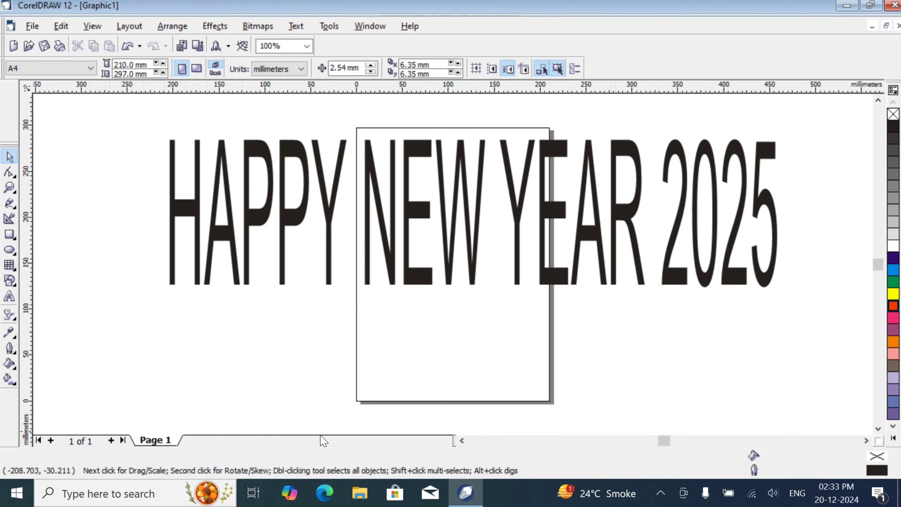
{"action": "left_click", "coordinate": [462, 440]}
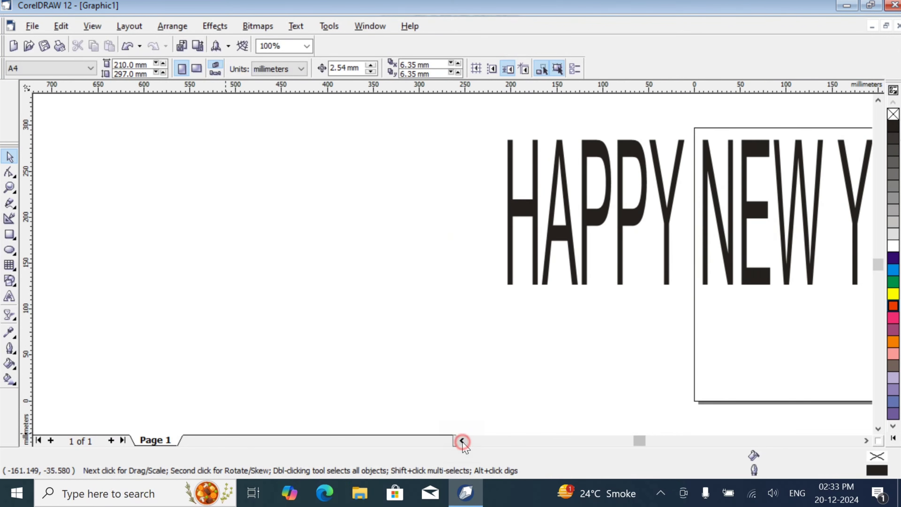
{"action": "left_click_drag", "start_coordinate": [660, 202], "coordinate": [205, 242]}
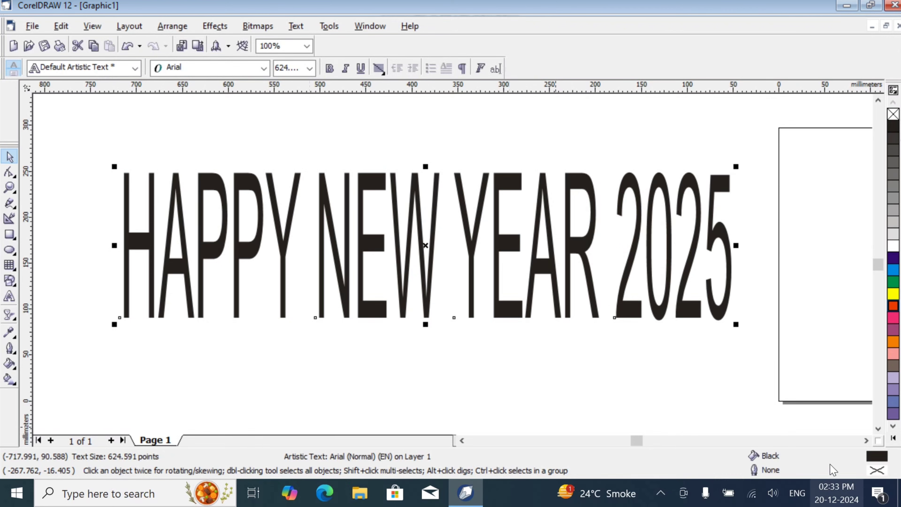
{"action": "left_click", "coordinate": [462, 440]}
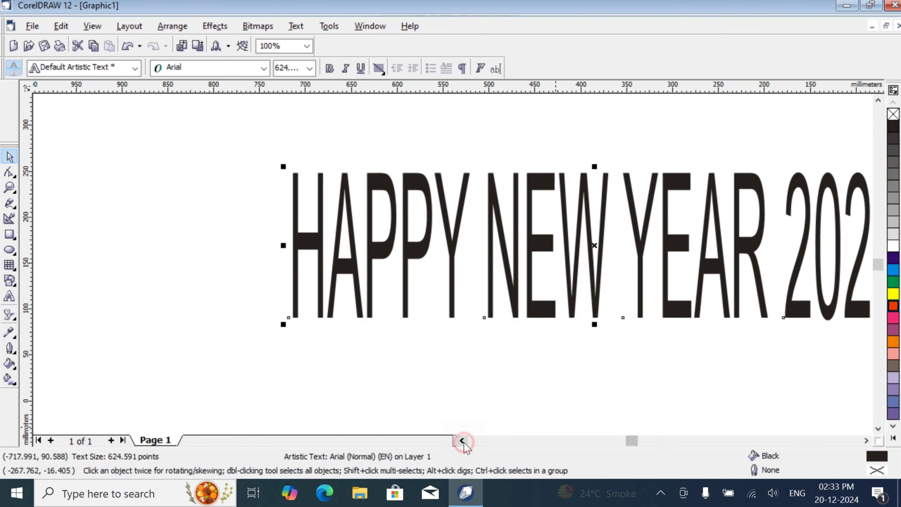
{"action": "left_click_drag", "start_coordinate": [709, 242], "coordinate": [546, 189]}
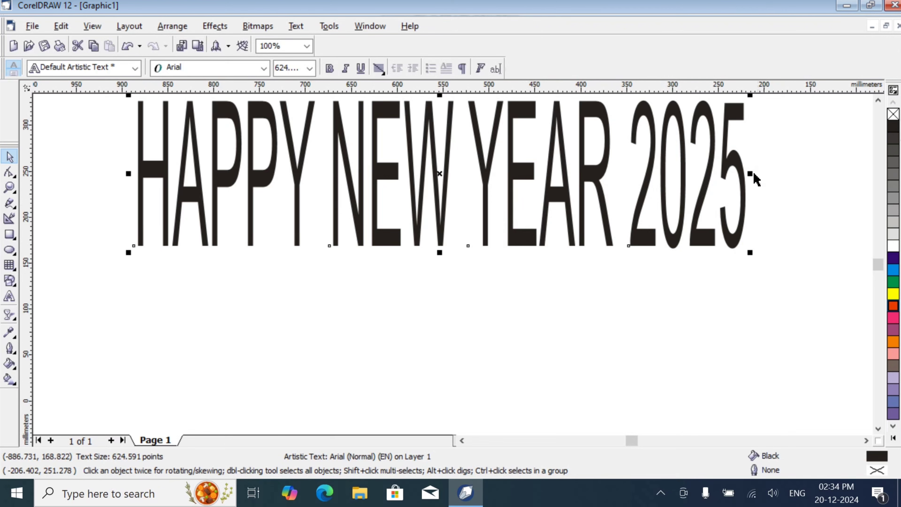
- Widen the text a little more and set its font to Arial Black
{"action": "left_click_drag", "start_coordinate": [750, 174], "coordinate": [826, 178]}
{"action": "left_click", "coordinate": [264, 68]}
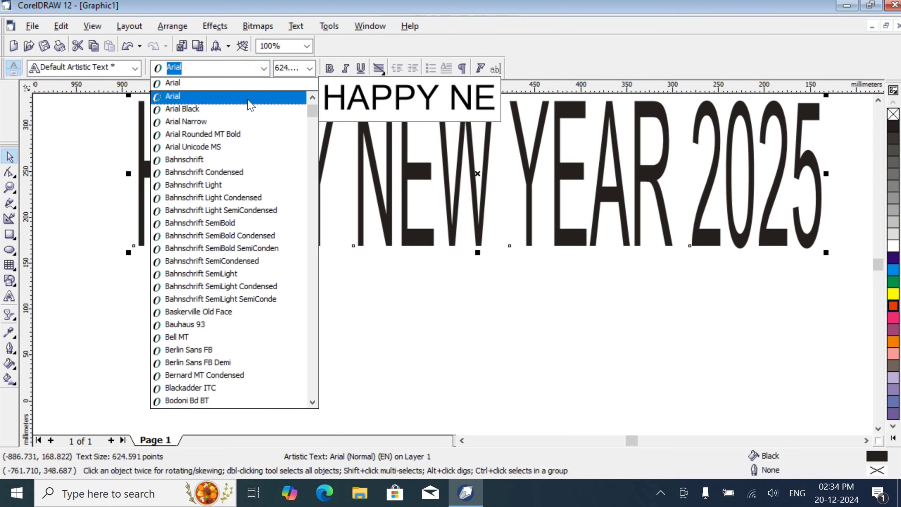
{"action": "left_click", "coordinate": [245, 111]}
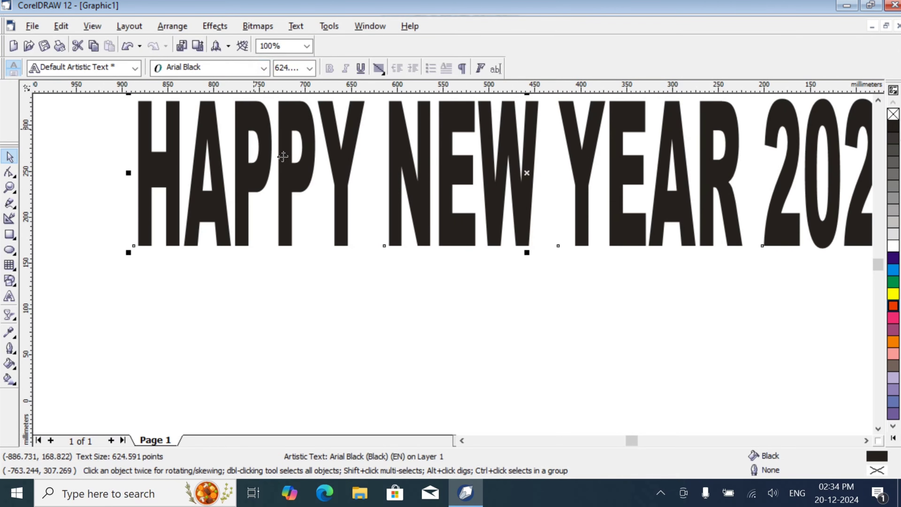
- Shift the text left so the whole line fits in the view, finishing with small nudges
{"action": "left_click_drag", "start_coordinate": [501, 186], "coordinate": [441, 182]}
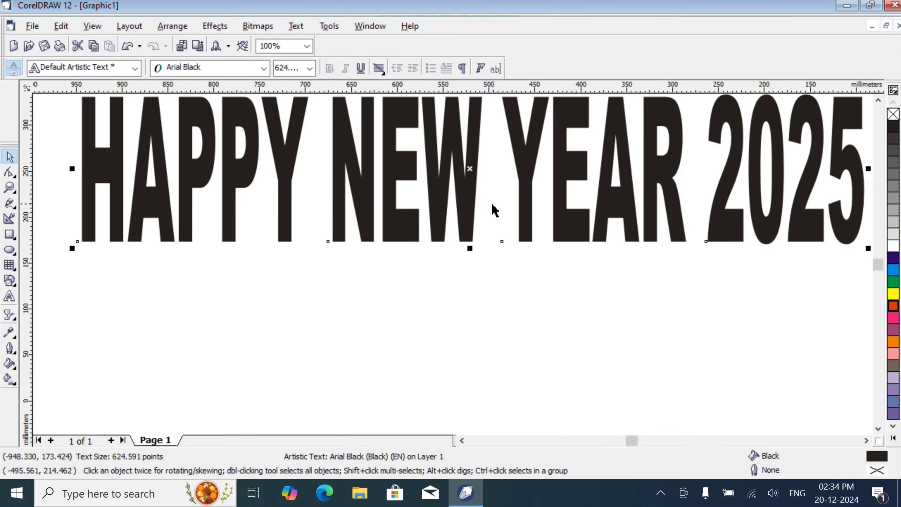
{"action": "key", "text": "Left"}
{"action": "key", "text": "Left"}
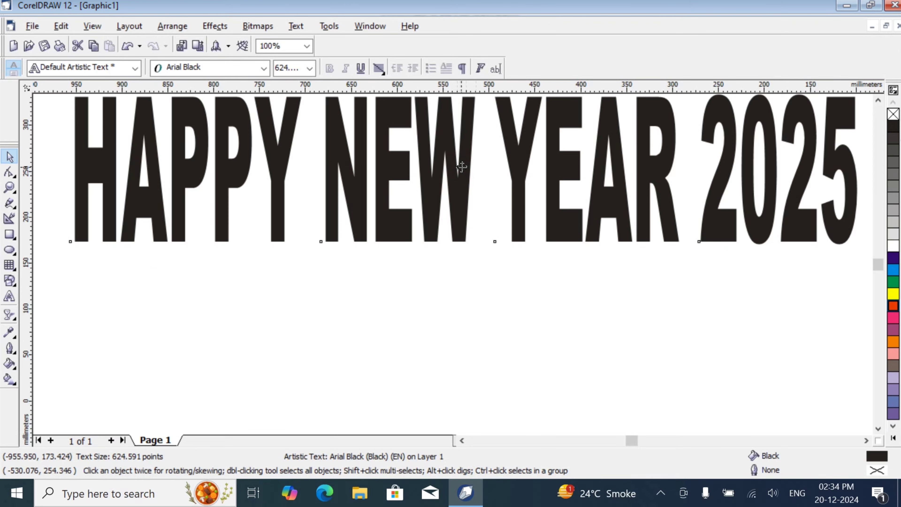
{"action": "left_click_drag", "start_coordinate": [462, 167], "coordinate": [464, 317]}
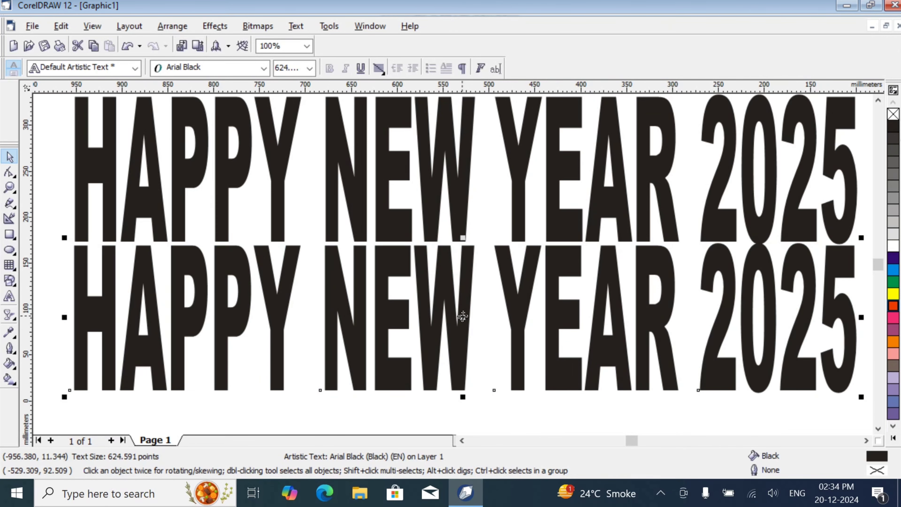
{"action": "key", "text": "Delete"}
{"action": "left_click", "coordinate": [459, 171]}
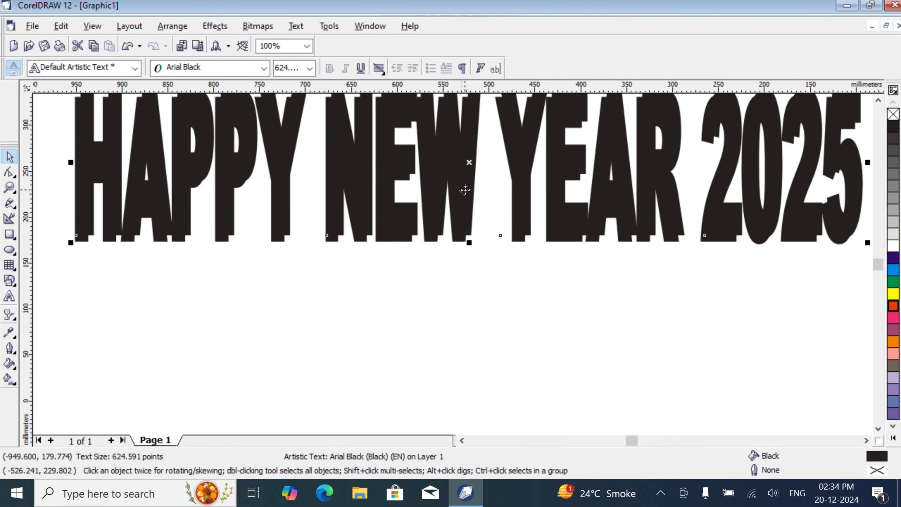
{"action": "left_click_drag", "start_coordinate": [465, 191], "coordinate": [459, 312]}
{"action": "key", "text": "Delete"}
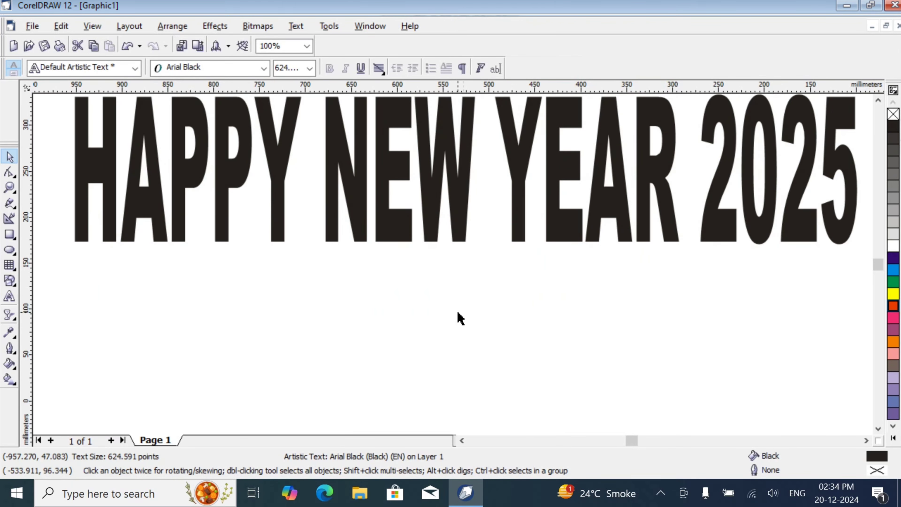
- Duplicate the text line straight below the original and nudge the copy down to leave a narrow gap
{"action": "left_click", "coordinate": [463, 228]}
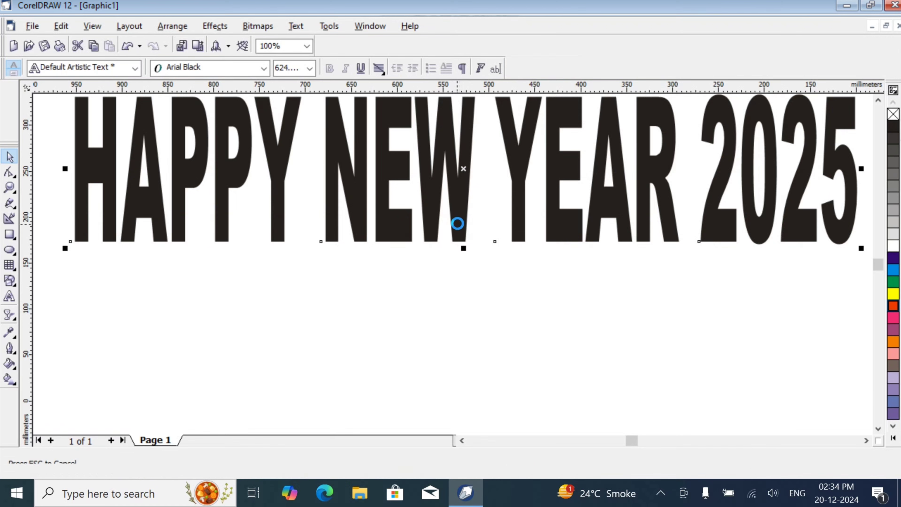
{"action": "left_click_drag", "start_coordinate": [462, 228], "coordinate": [459, 335]}
{"action": "left_click_drag", "start_coordinate": [466, 271], "coordinate": [447, 276]}
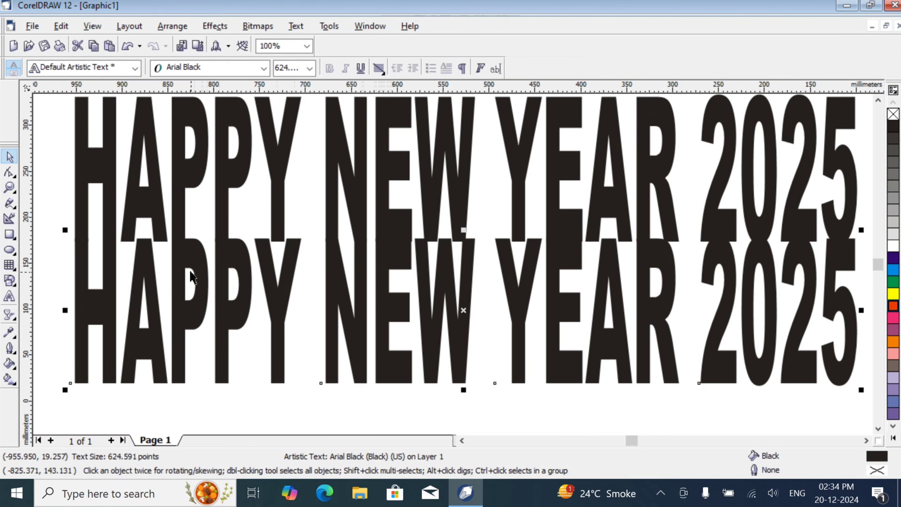
{"action": "key", "text": "Down"}
{"action": "key", "text": "Down"}
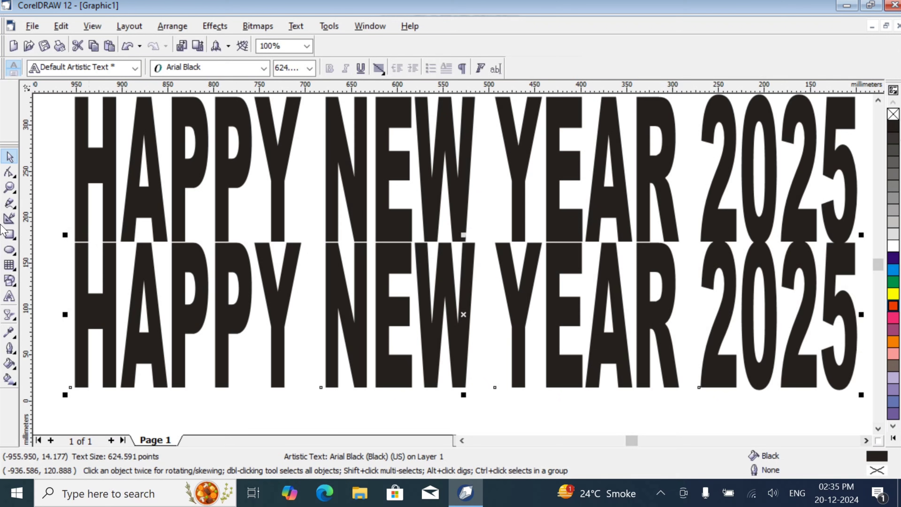
- Move both text lines together farther left of the page, then select only the lower line
{"action": "left_click", "coordinate": [8, 188]}
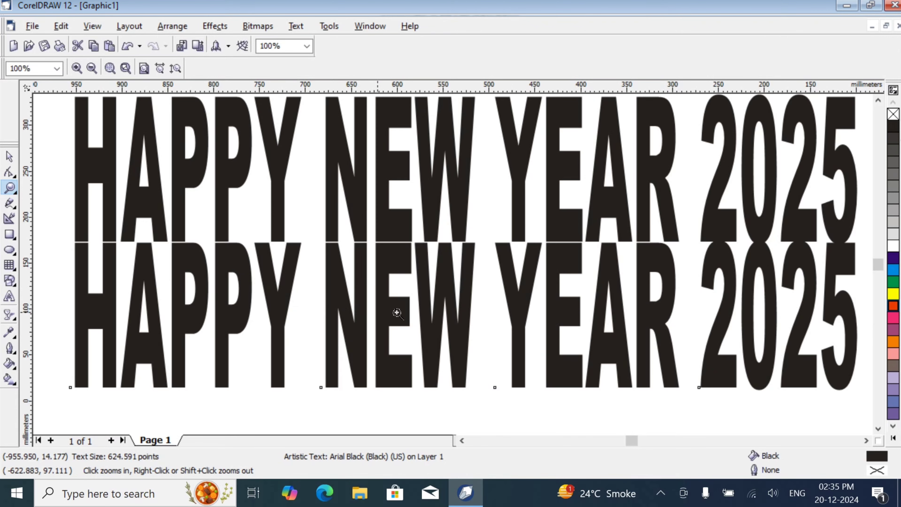
{"action": "left_click", "coordinate": [428, 306], "text": "shift"}
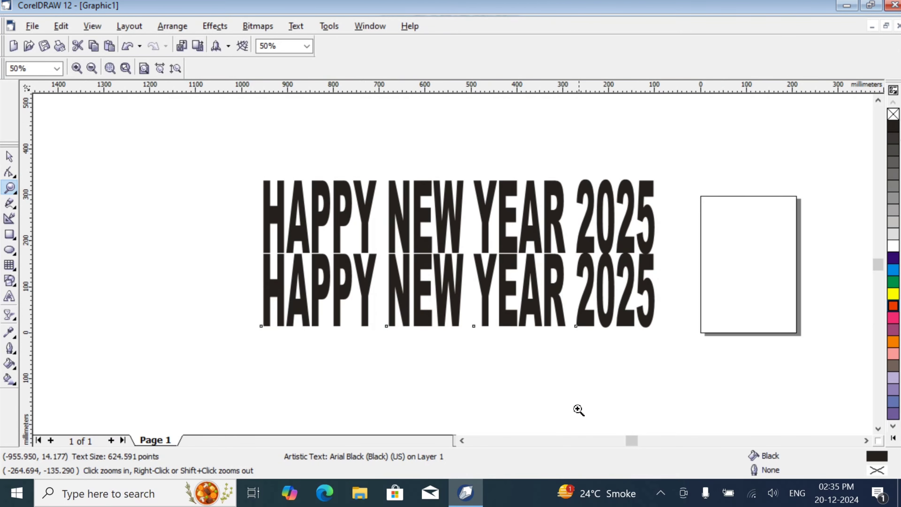
{"action": "left_click", "coordinate": [462, 441]}
{"action": "left_click", "coordinate": [462, 441]}
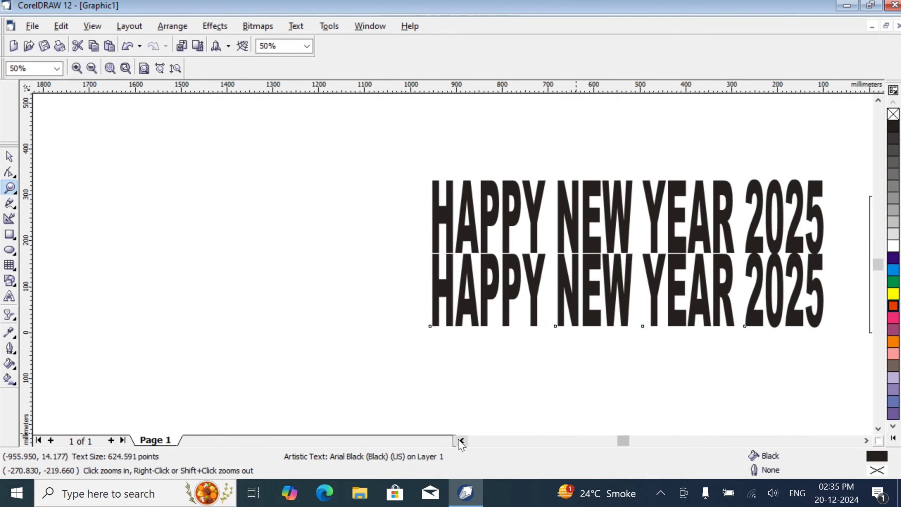
{"action": "left_click", "coordinate": [11, 158]}
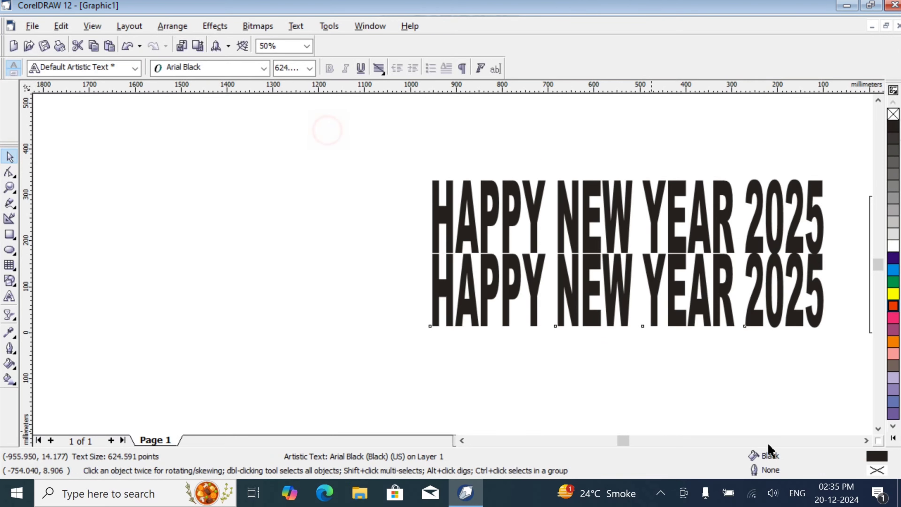
{"action": "left_click_drag", "start_coordinate": [325, 128], "coordinate": [855, 355]}
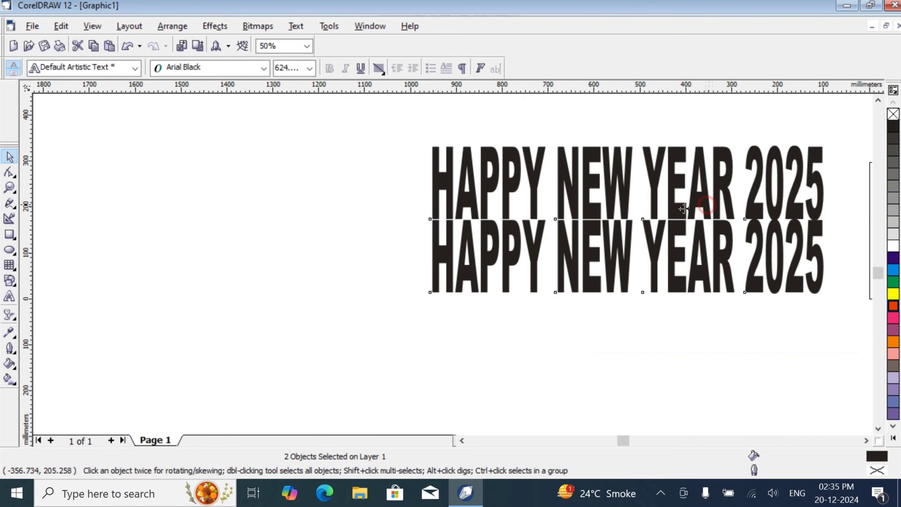
{"action": "left_click_drag", "start_coordinate": [701, 201], "coordinate": [476, 191]}
{"action": "left_click", "coordinate": [617, 305]}
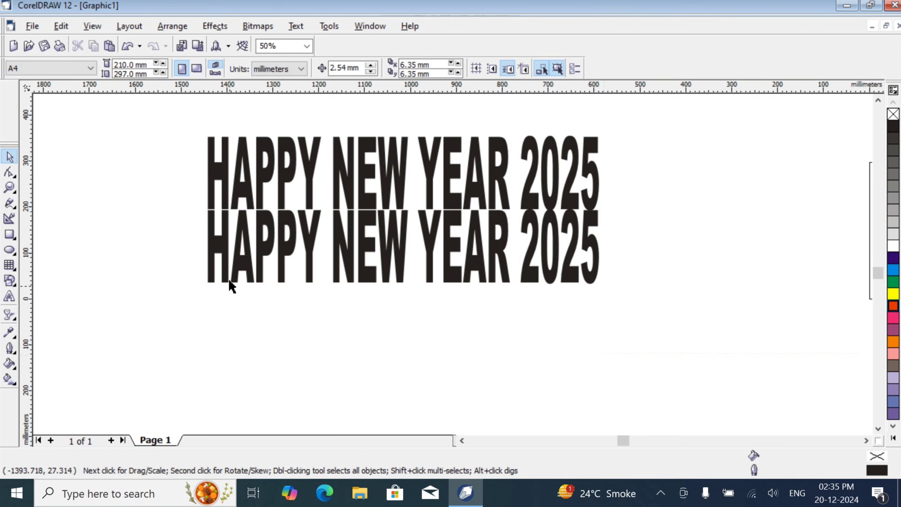
{"action": "left_click", "coordinate": [236, 261]}
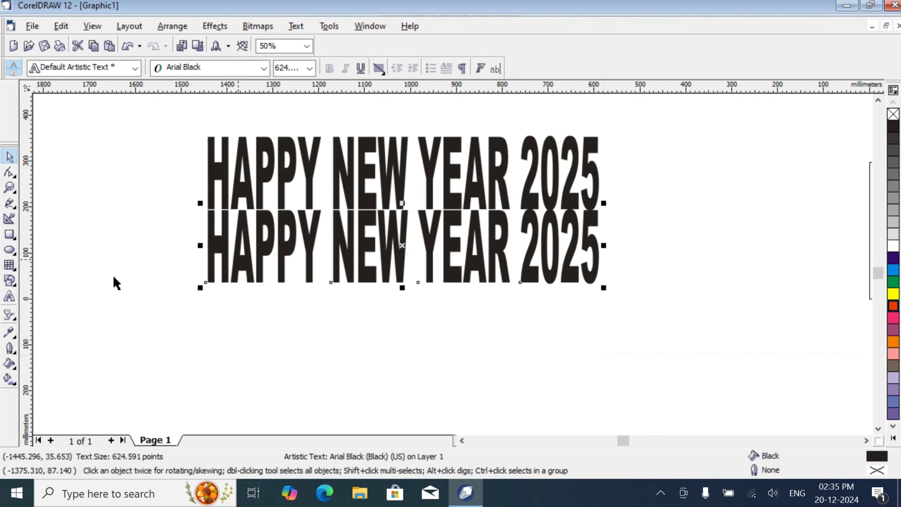
{"action": "left_click", "coordinate": [10, 367]}
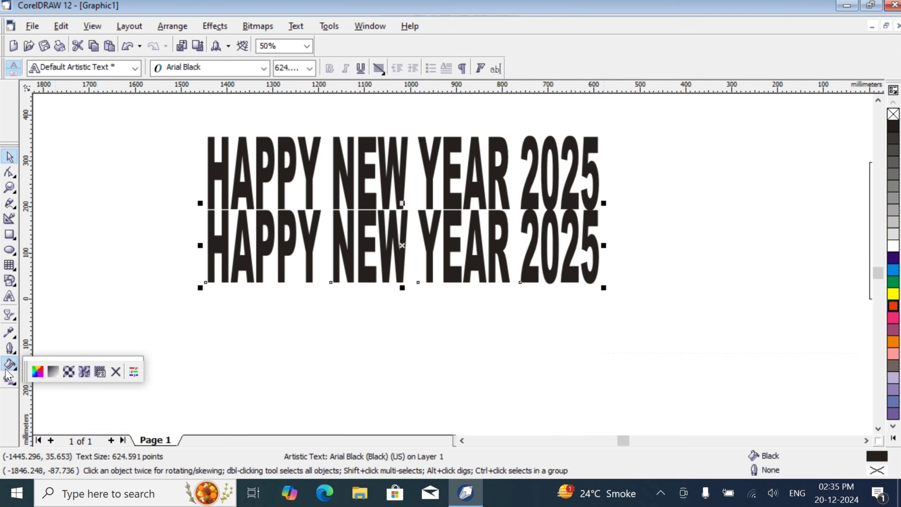
{"action": "left_click", "coordinate": [53, 372]}
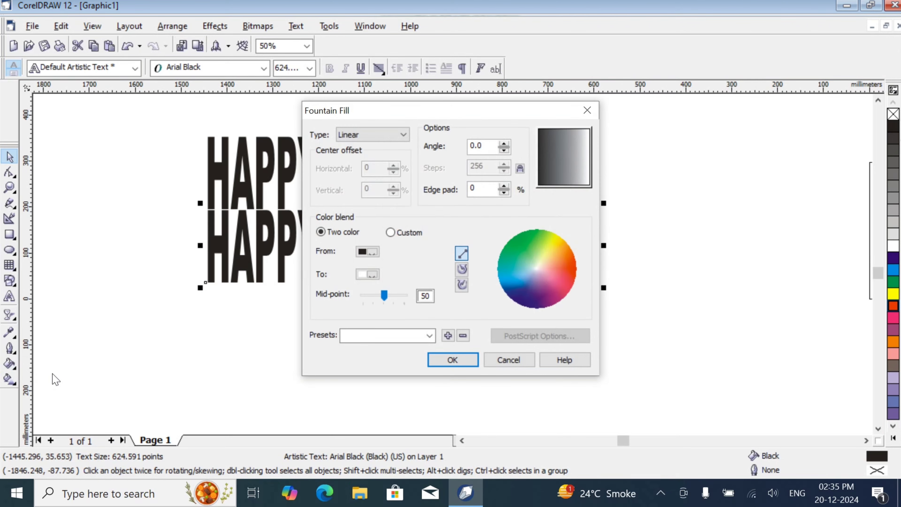
{"action": "key", "text": "Escape"}
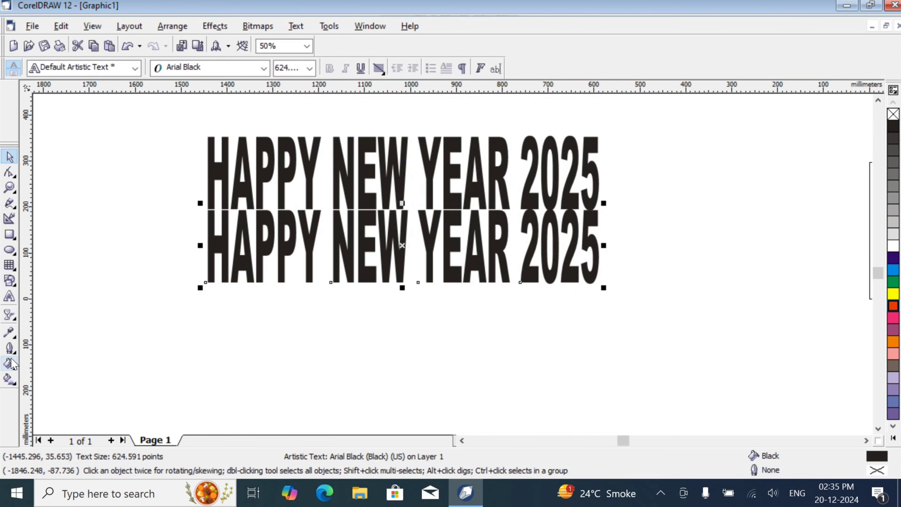
- Start a fountain fill on the lower text line, trying the Radial and Conical types before settling on Linear
{"action": "left_click", "coordinate": [11, 363]}
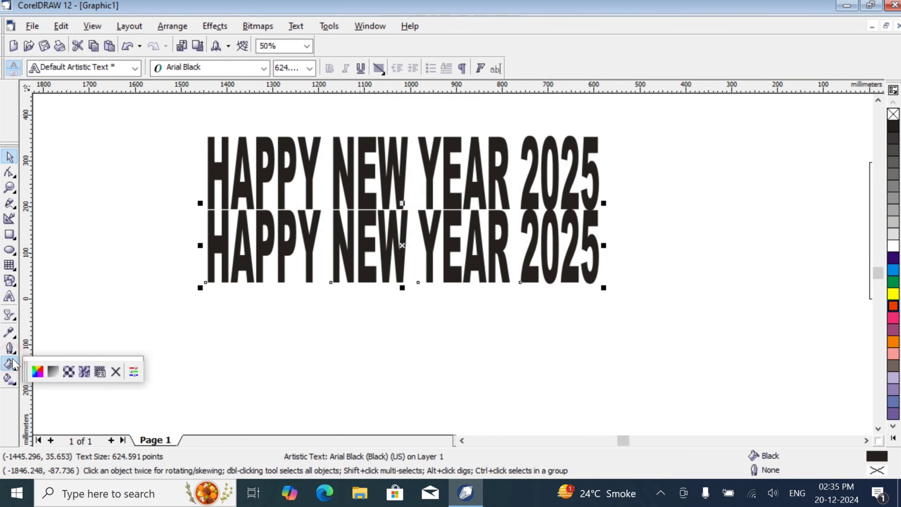
{"action": "left_click", "coordinate": [52, 374]}
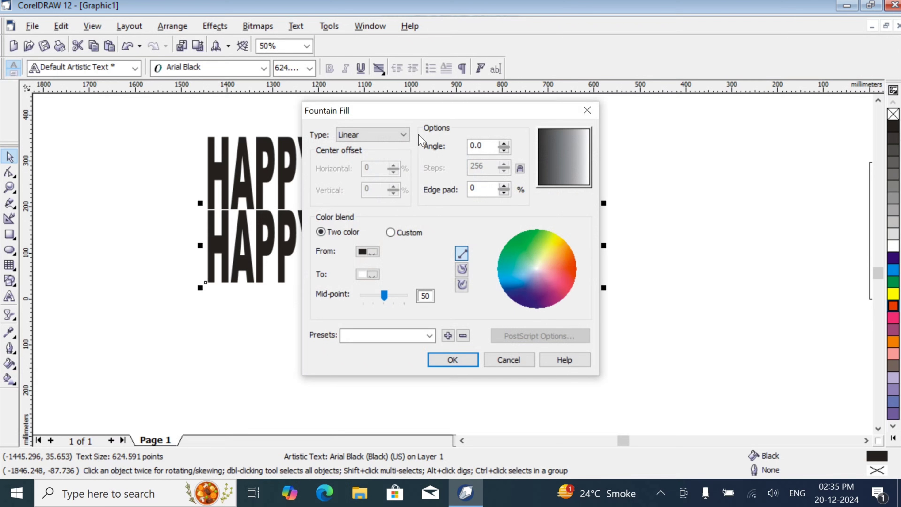
{"action": "left_click", "coordinate": [403, 134]}
{"action": "left_click", "coordinate": [378, 157]}
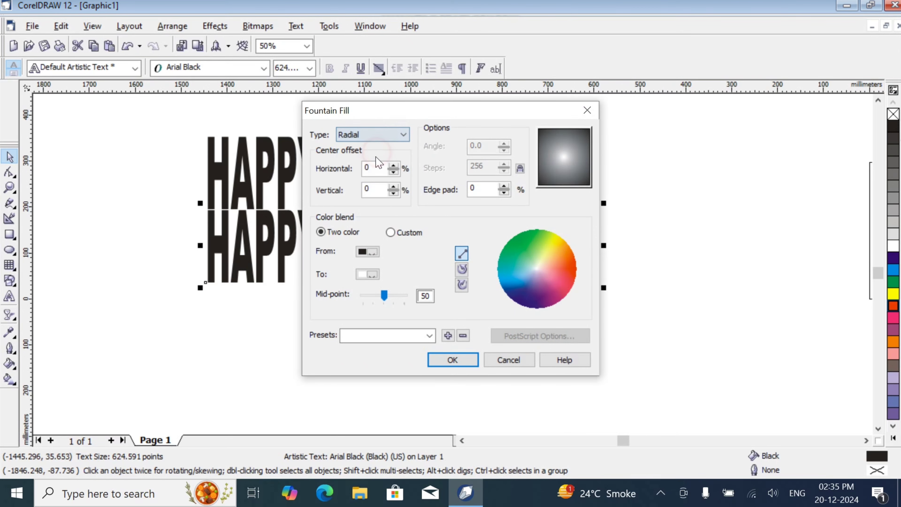
{"action": "left_click", "coordinate": [404, 135]}
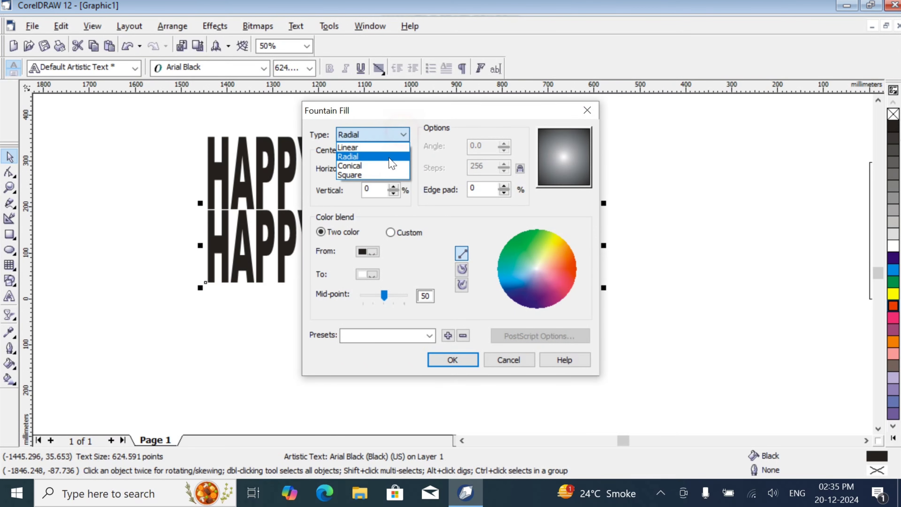
{"action": "left_click", "coordinate": [377, 165]}
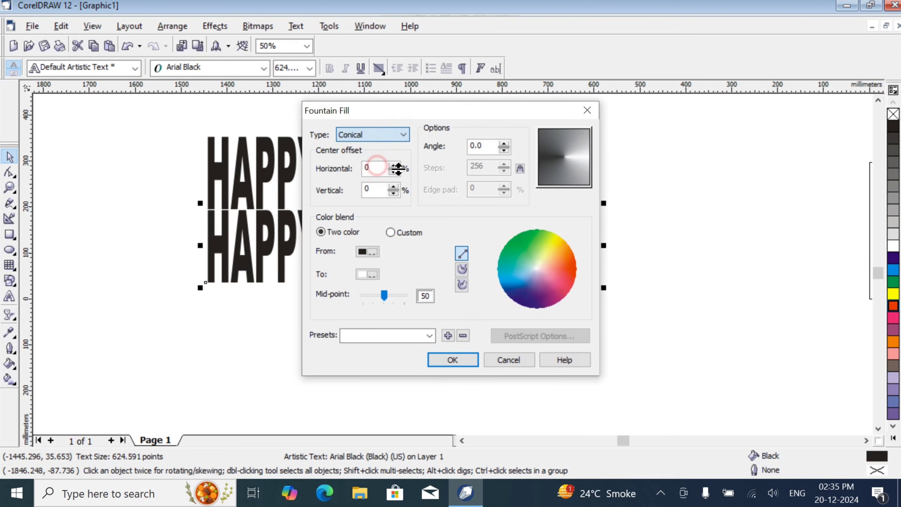
{"action": "left_click", "coordinate": [405, 135]}
{"action": "left_click", "coordinate": [376, 171]}
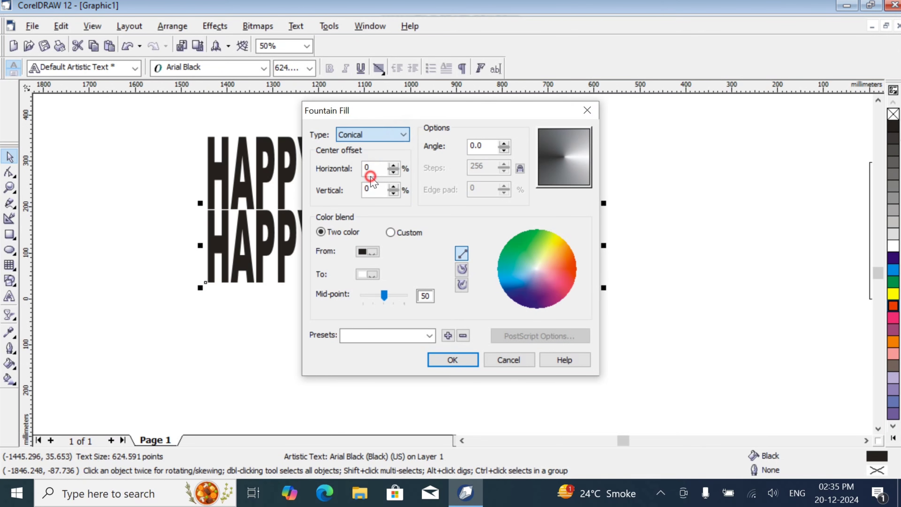
{"action": "left_click", "coordinate": [403, 139]}
{"action": "left_click", "coordinate": [389, 151]}
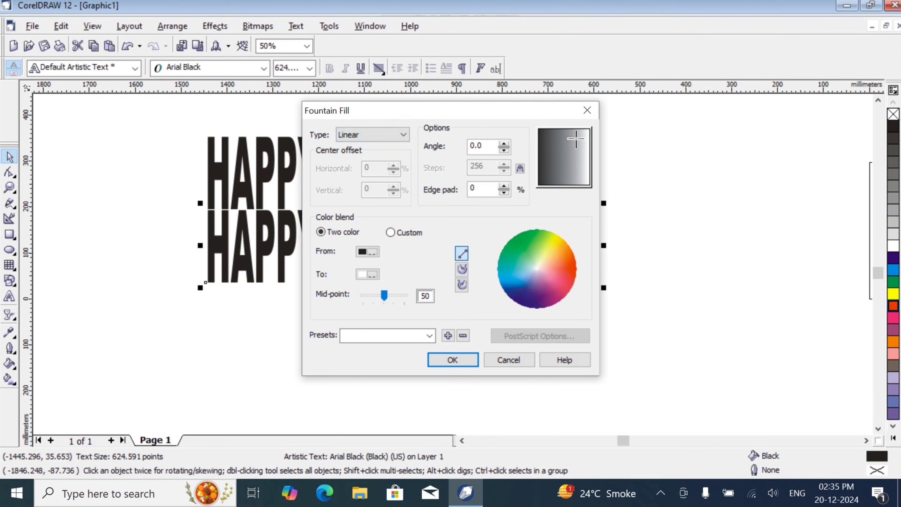
- Tilt the linear gradient to -33.7 degrees and set a two-color blend from red to blue
{"action": "left_click_drag", "start_coordinate": [576, 140], "coordinate": [566, 157]}
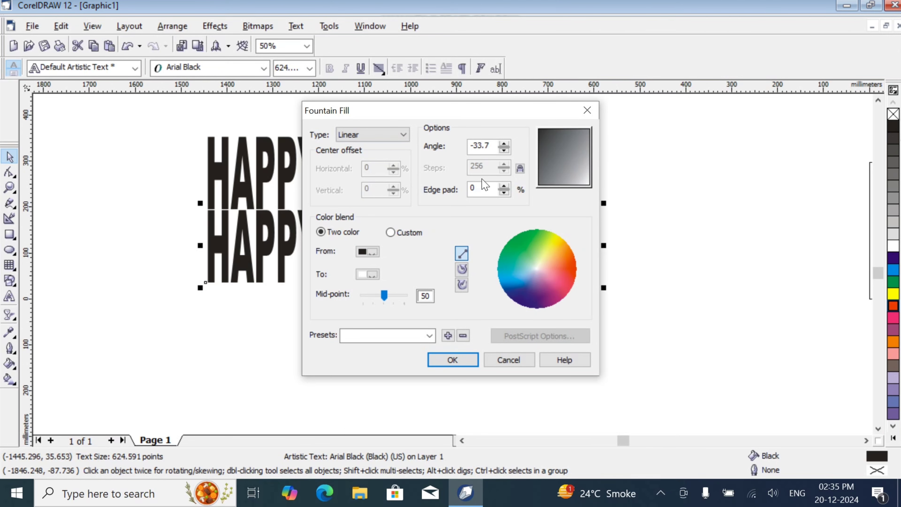
{"action": "left_click", "coordinate": [367, 252]}
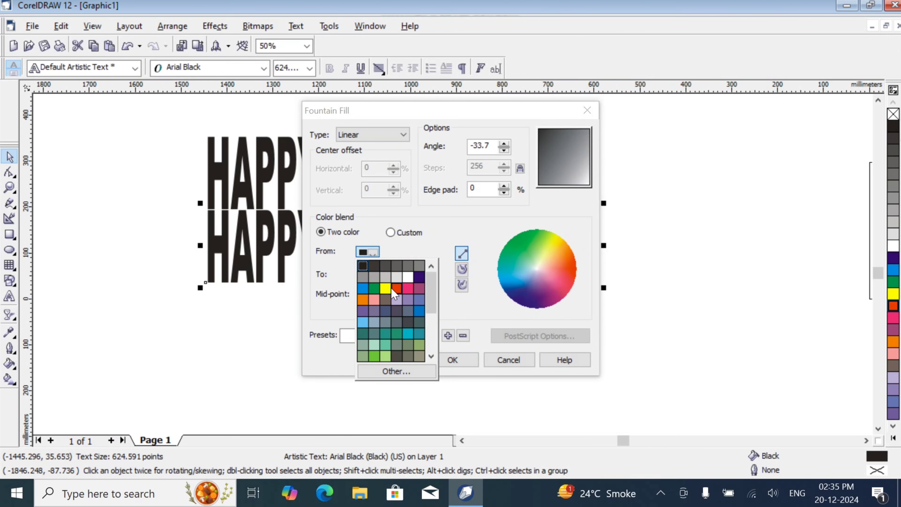
{"action": "left_click", "coordinate": [397, 288]}
{"action": "left_click", "coordinate": [368, 274]}
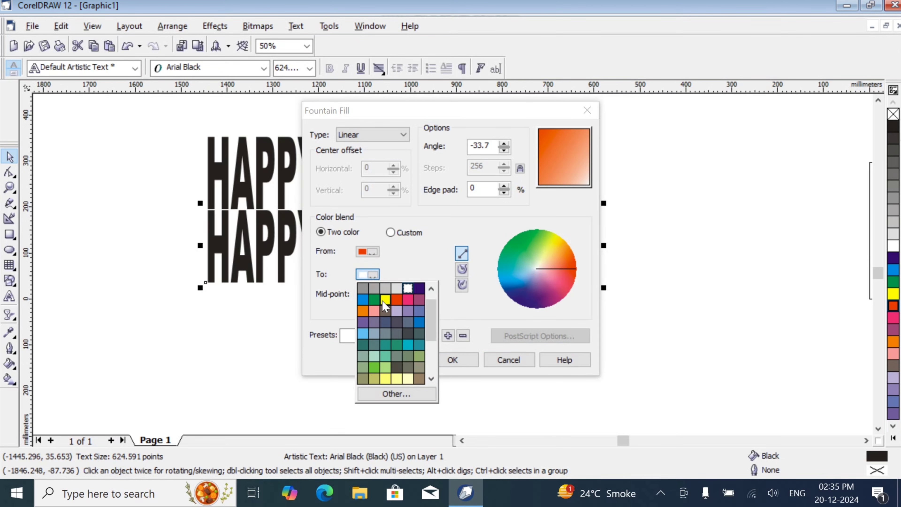
{"action": "left_click", "coordinate": [362, 299]}
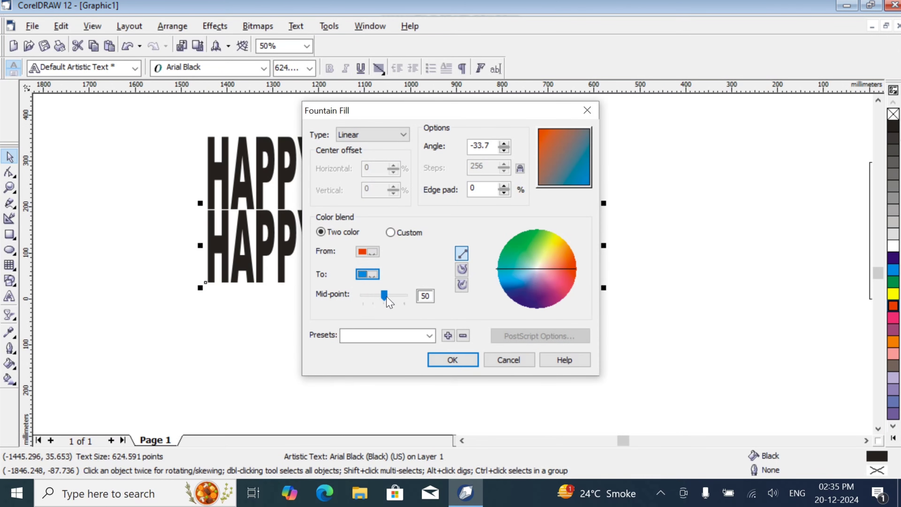
- Adjust the gradient angle to -38.4 degrees, set the edge pad to 20%, and apply the fill to the lower line
{"action": "left_click_drag", "start_coordinate": [566, 153], "coordinate": [566, 157]}
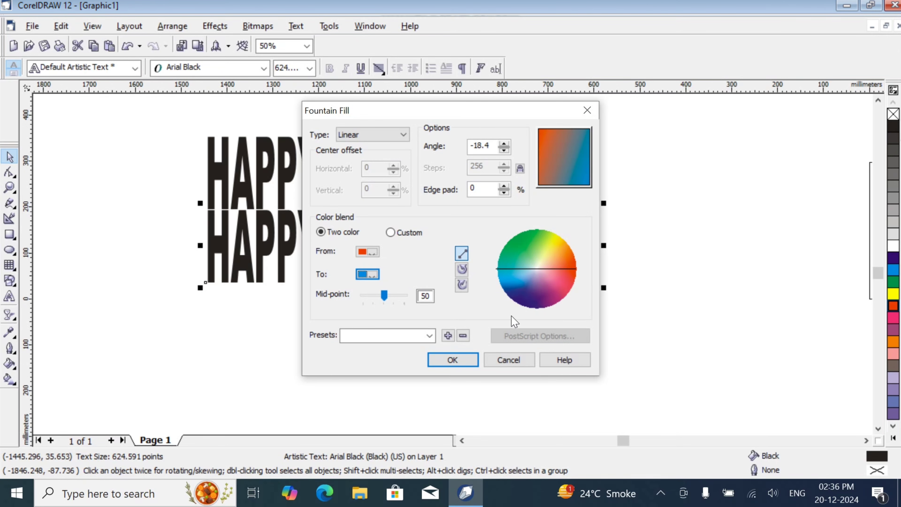
{"action": "left_click", "coordinate": [503, 143]}
{"action": "left_click", "coordinate": [503, 144]}
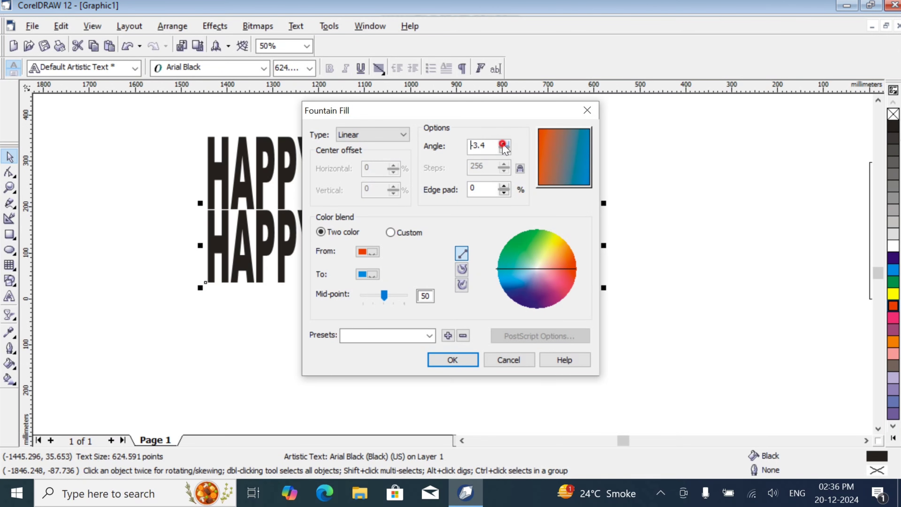
{"action": "left_click", "coordinate": [503, 144]}
{"action": "left_click", "coordinate": [503, 144]}
{"action": "left_click", "coordinate": [507, 150]}
{"action": "left_click", "coordinate": [506, 151]}
{"action": "left_click", "coordinate": [507, 150]}
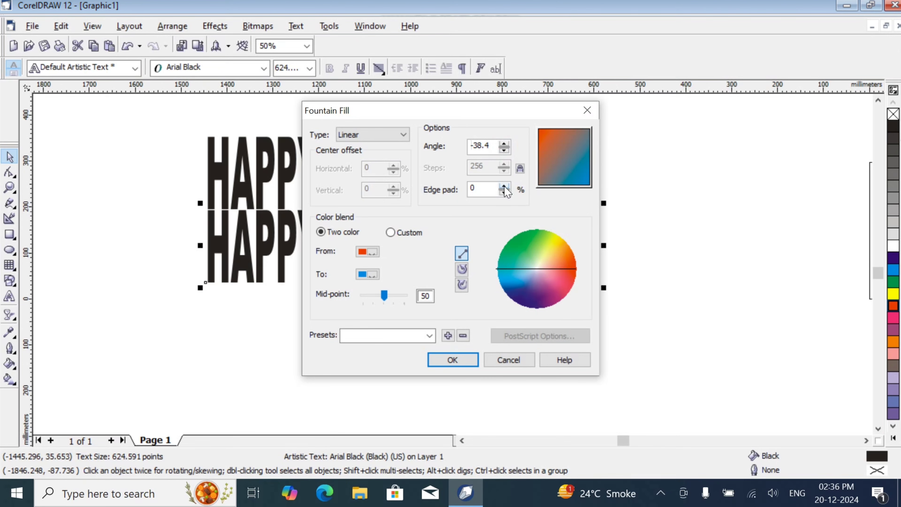
{"action": "left_click", "coordinate": [504, 186]}
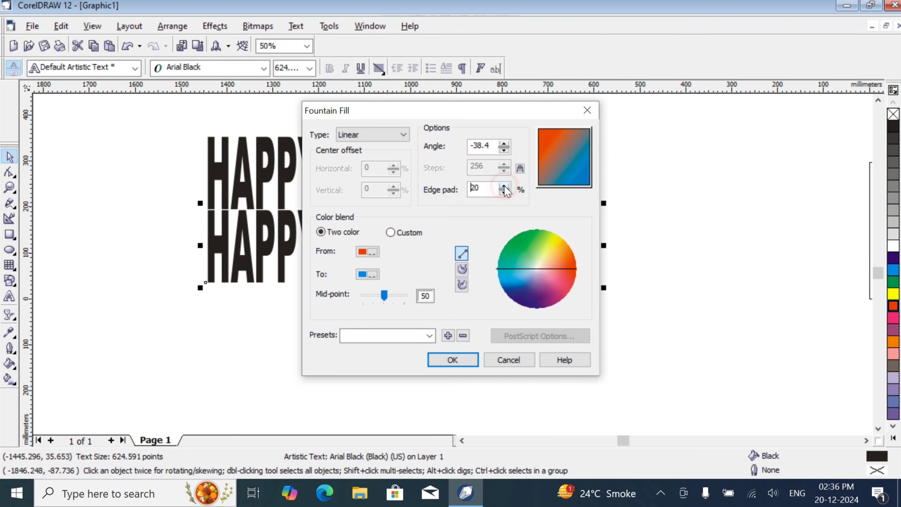
{"action": "left_click", "coordinate": [456, 362]}
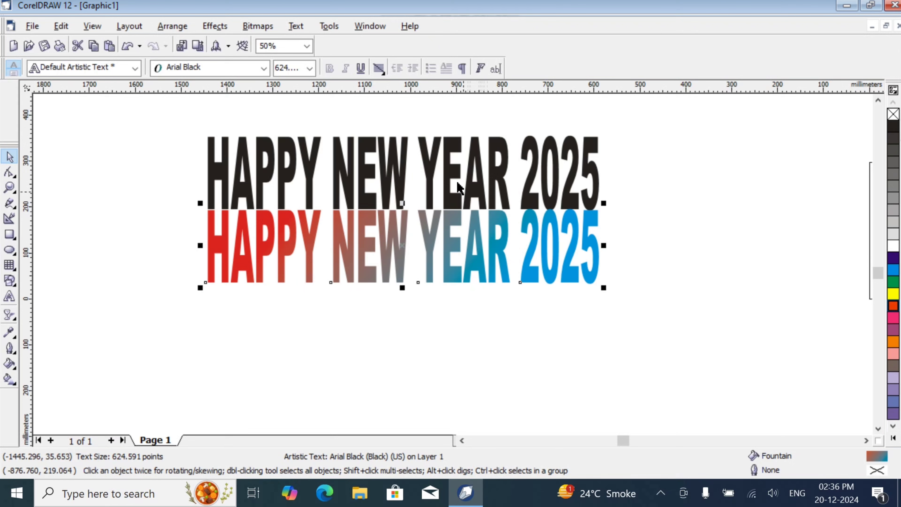
- Start a linear fountain fill on the upper text line with a two-color blend from red to blue
{"action": "left_click", "coordinate": [450, 174]}
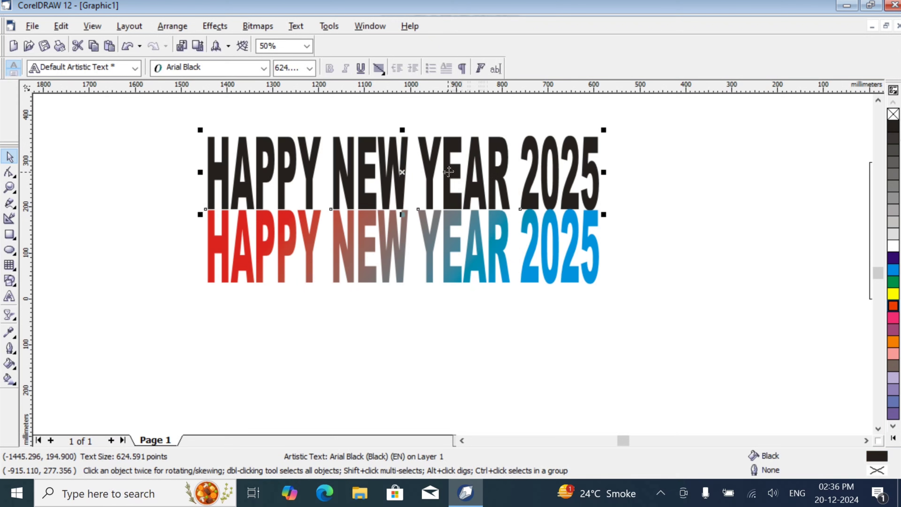
{"action": "left_click", "coordinate": [10, 365]}
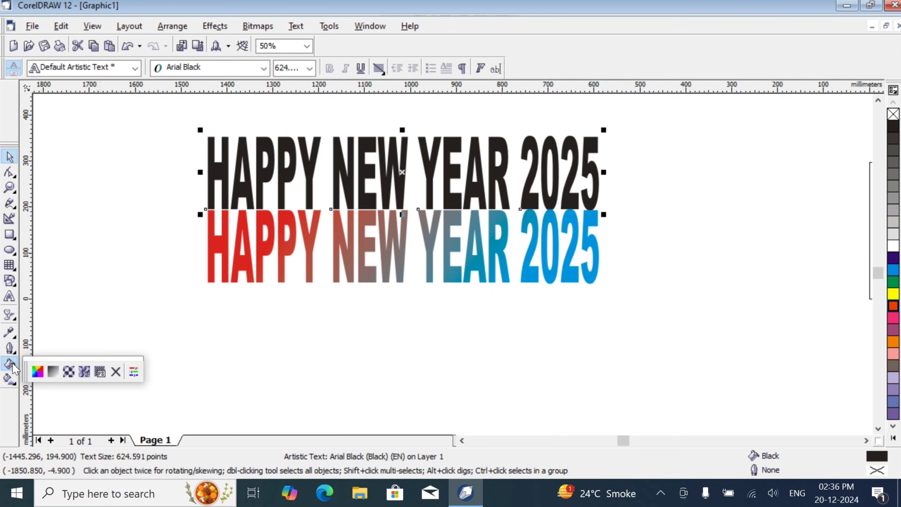
{"action": "left_click", "coordinate": [50, 371]}
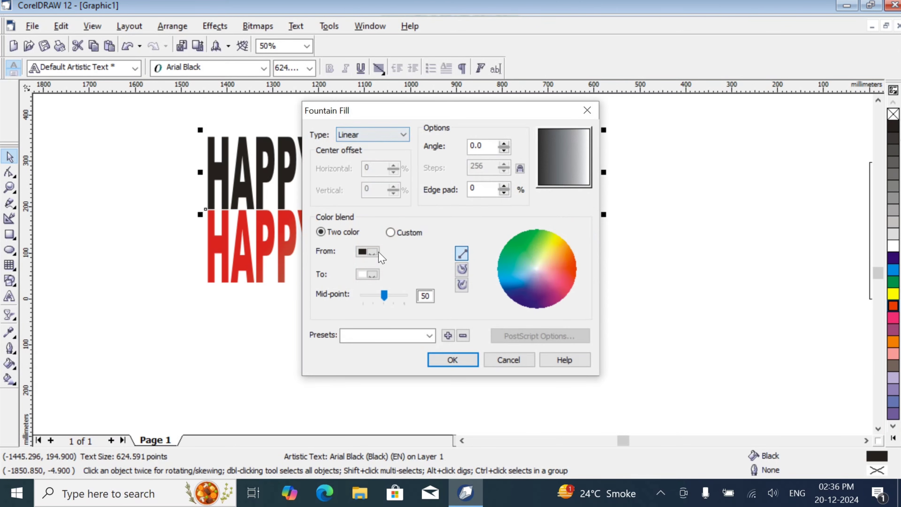
{"action": "left_click", "coordinate": [371, 252]}
{"action": "left_click", "coordinate": [396, 289]}
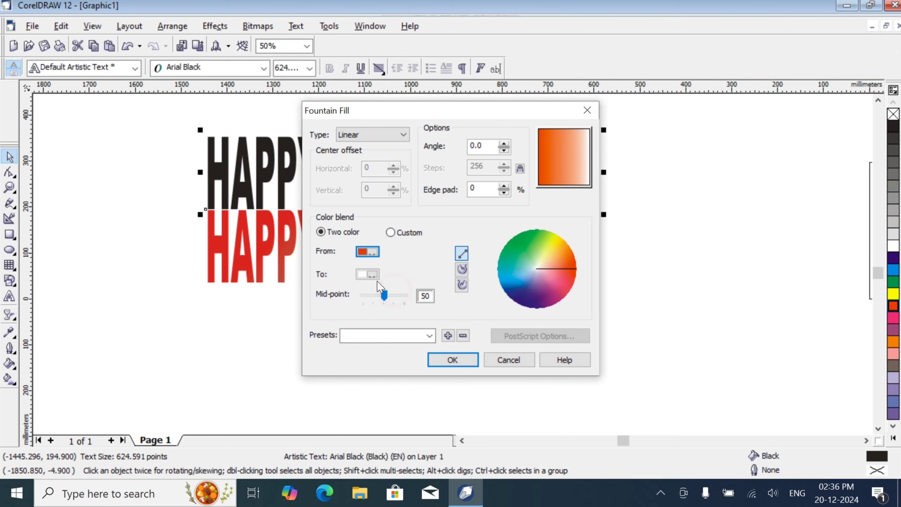
{"action": "left_click", "coordinate": [372, 274]}
{"action": "left_click", "coordinate": [363, 301]}
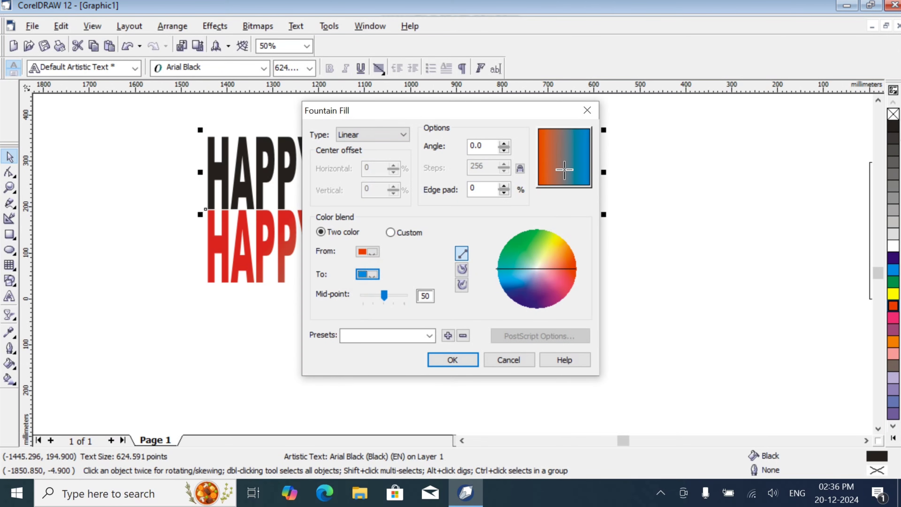
- Set the upper line's gradient angle to 135 degrees and edge pad to 20%, and apply the fill
{"action": "left_click", "coordinate": [506, 149]}
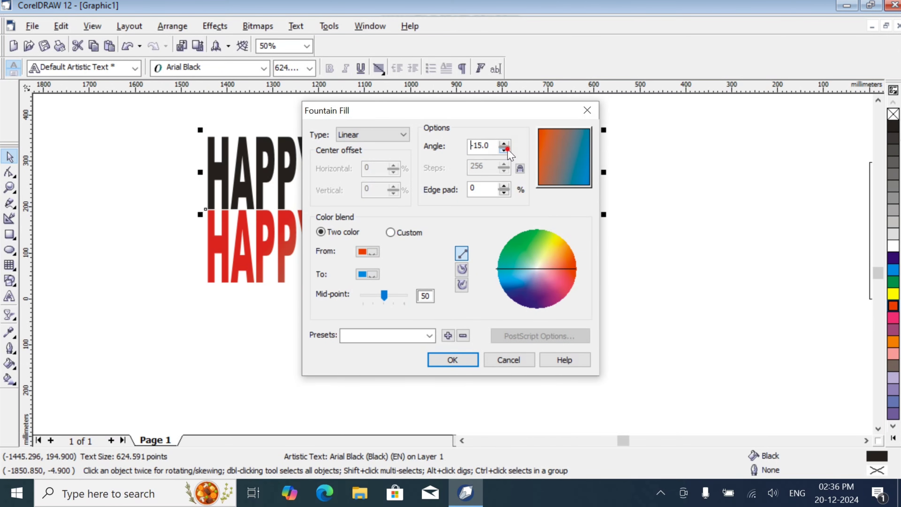
{"action": "left_click", "coordinate": [506, 149]}
{"action": "left_click", "coordinate": [505, 150]}
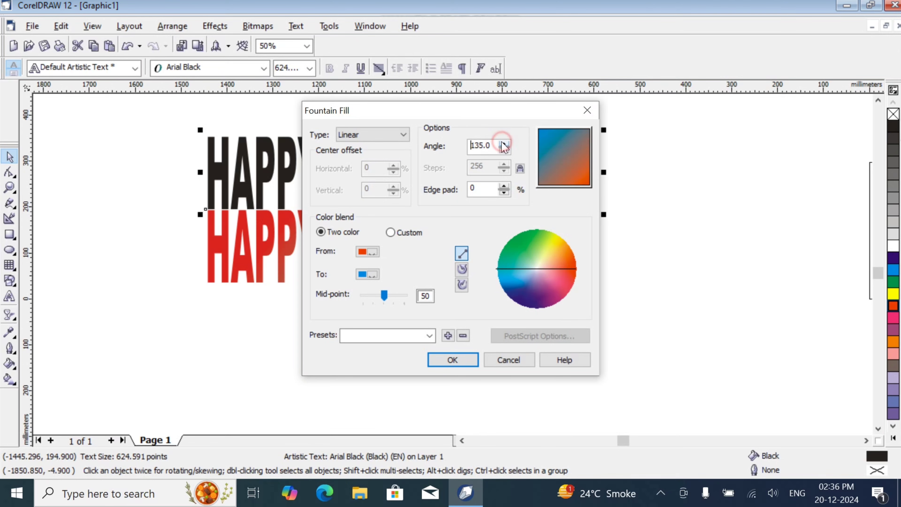
{"action": "left_click", "coordinate": [505, 187]}
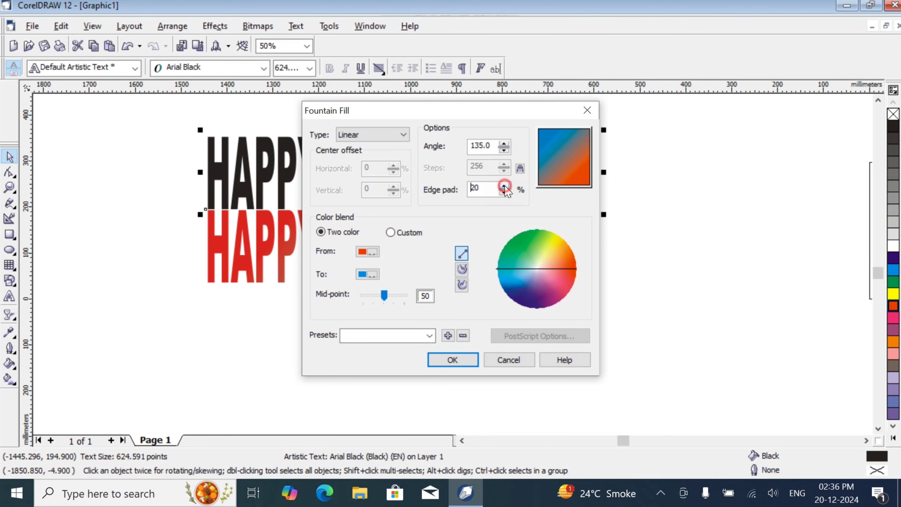
{"action": "left_click", "coordinate": [451, 359]}
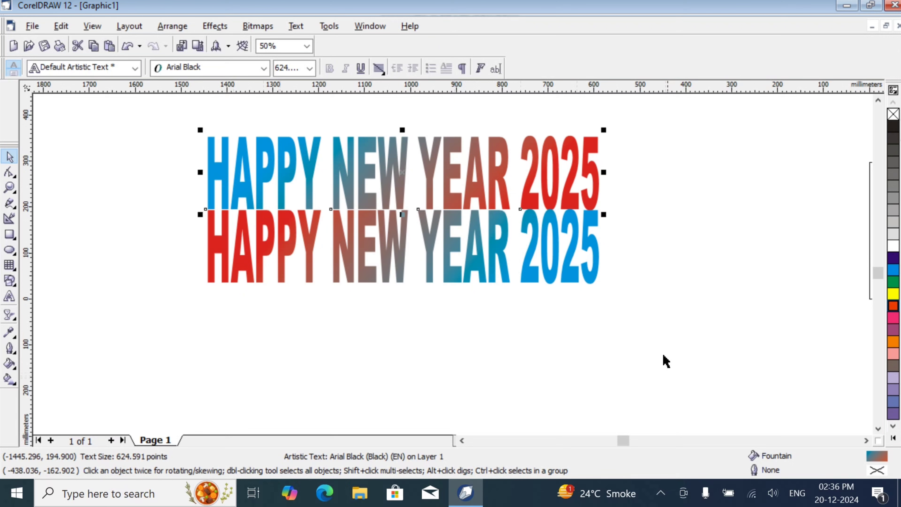
{"action": "left_click", "coordinate": [624, 373]}
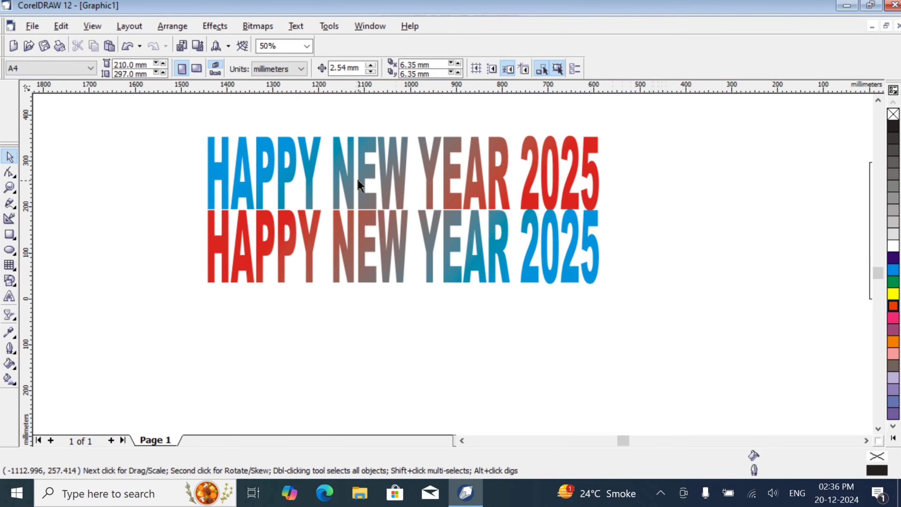
{"action": "left_click", "coordinate": [9, 187]}
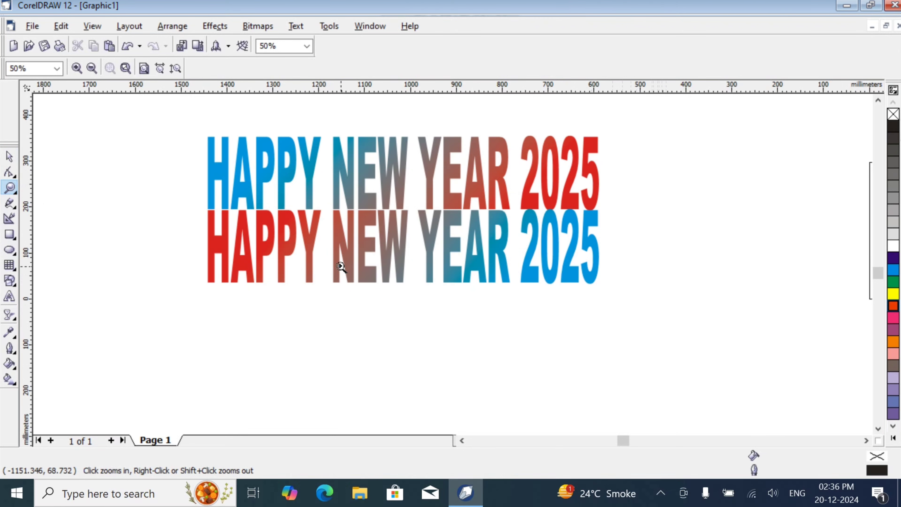
{"action": "left_click", "coordinate": [10, 157]}
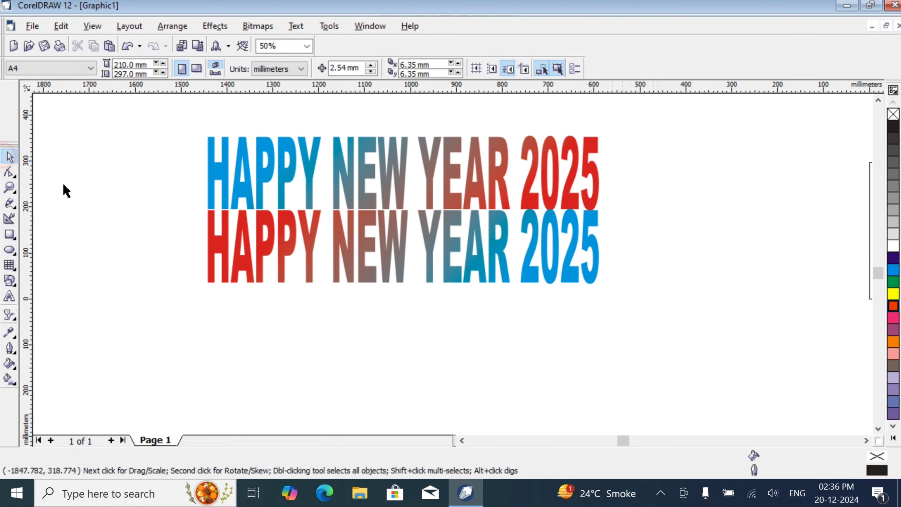
- Add an interactive envelope to the lower text line and pull its lower-left corner node outward to about (-1714, -160) mm
{"action": "left_click", "coordinate": [262, 252]}
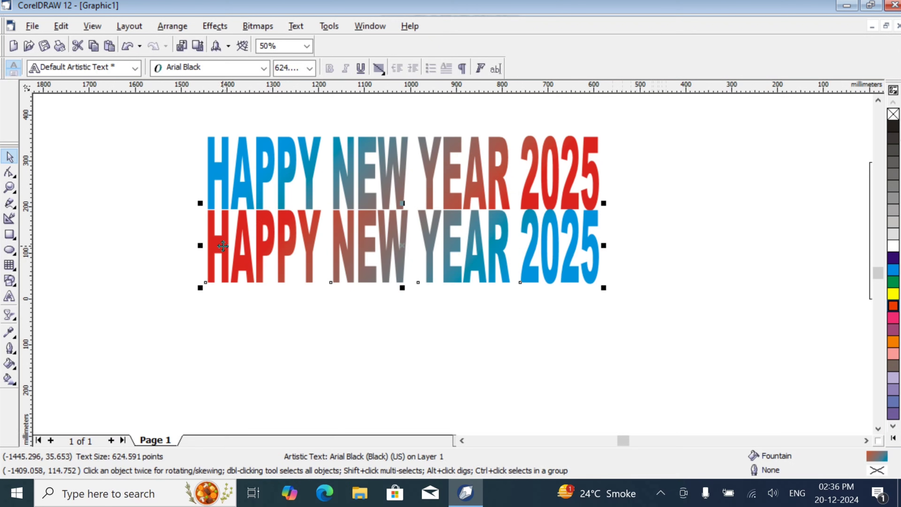
{"action": "left_click", "coordinate": [12, 322]}
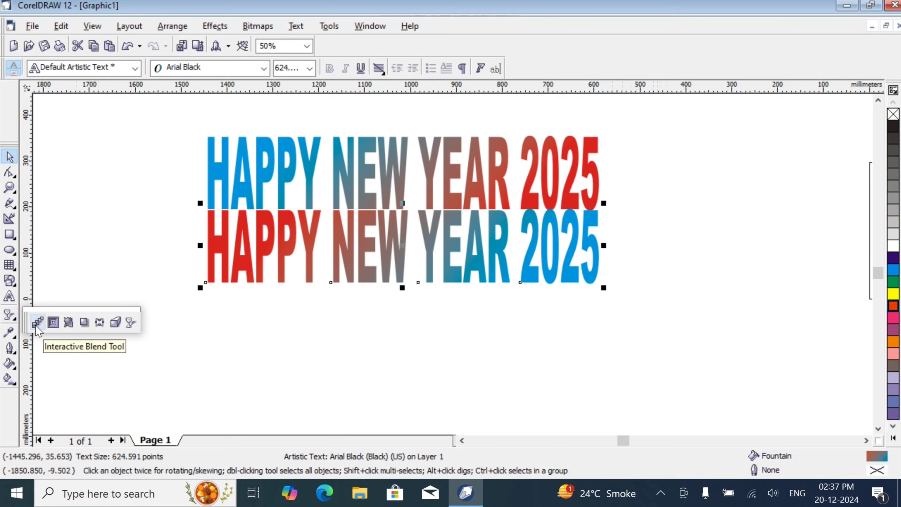
{"action": "left_click", "coordinate": [99, 322]}
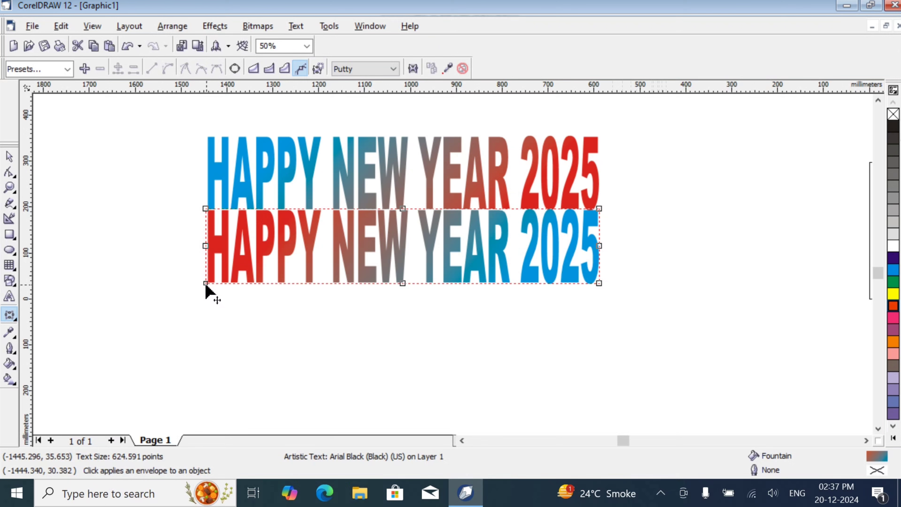
{"action": "left_click_drag", "start_coordinate": [206, 284], "coordinate": [83, 373]}
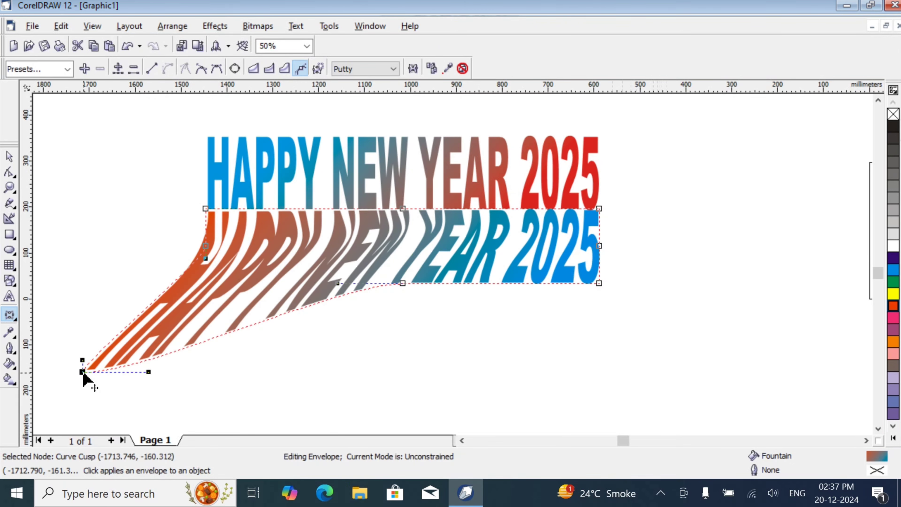
- Delete the left edge's middle node and the upper-left corner node from the lower line's envelope
{"action": "double_click", "coordinate": [205, 247]}
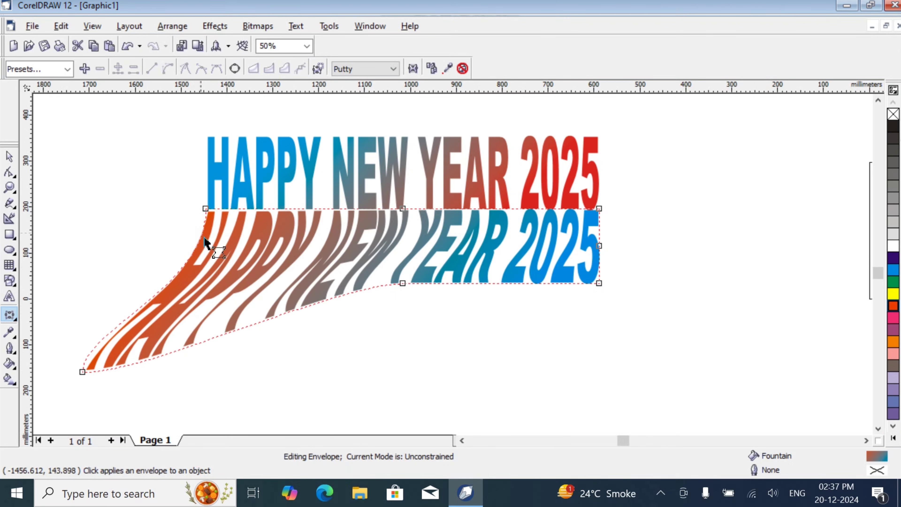
{"action": "left_click", "coordinate": [206, 209]}
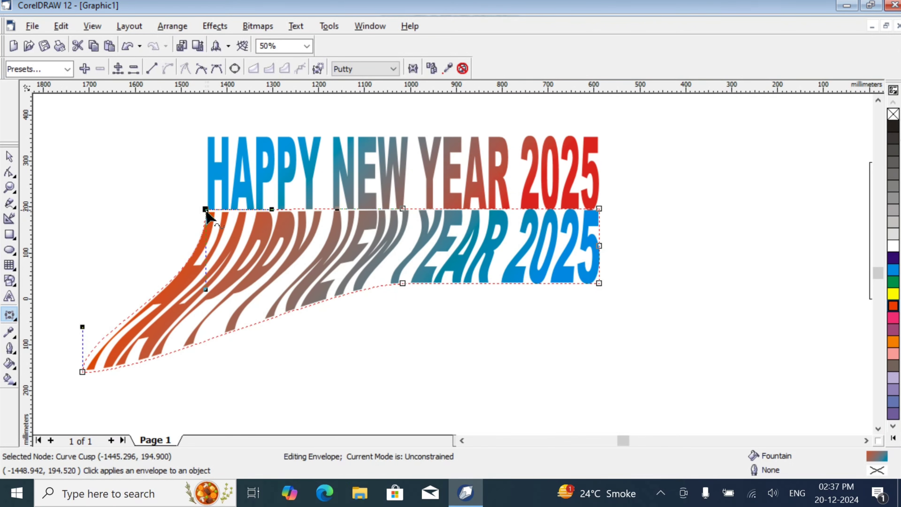
{"action": "double_click", "coordinate": [205, 210]}
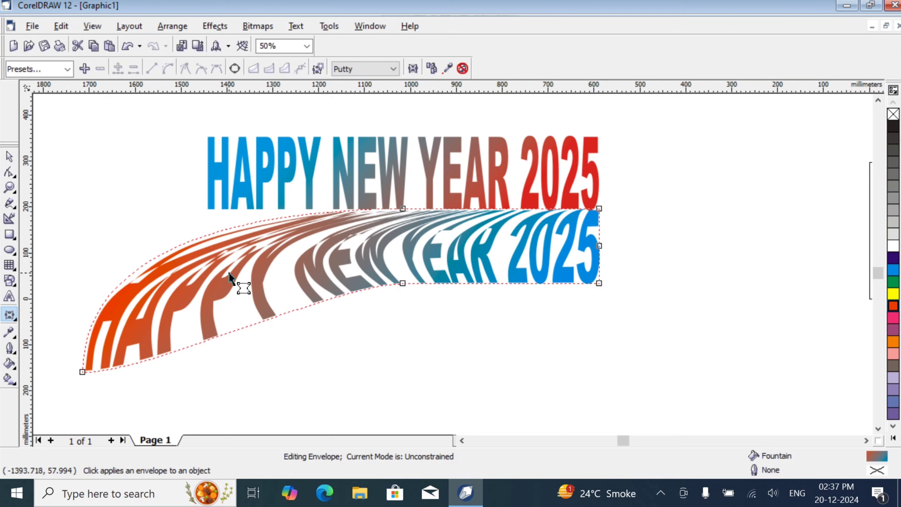
- Undo the deletion of the envelope's upper-left corner node and pull its side handle outward to straighten the lower line's left edge
{"action": "key", "text": "ctrl+z"}
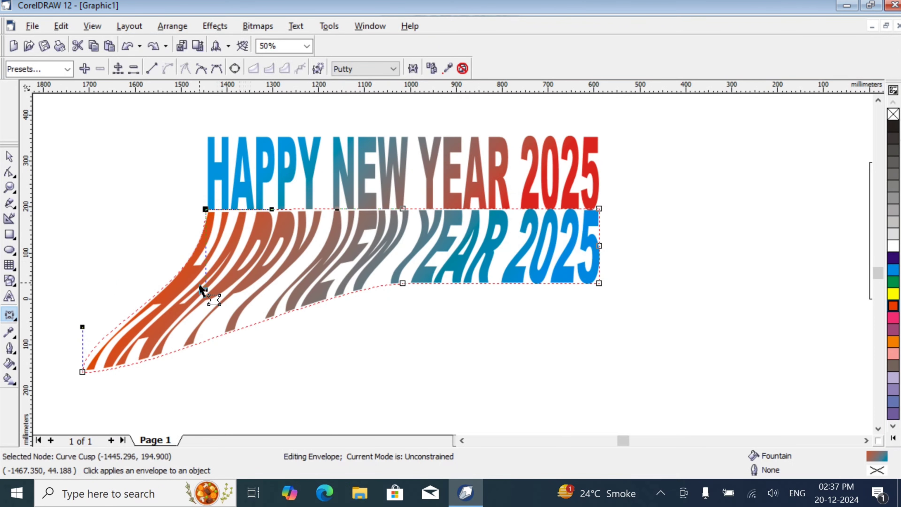
{"action": "left_click_drag", "start_coordinate": [204, 288], "coordinate": [154, 265]}
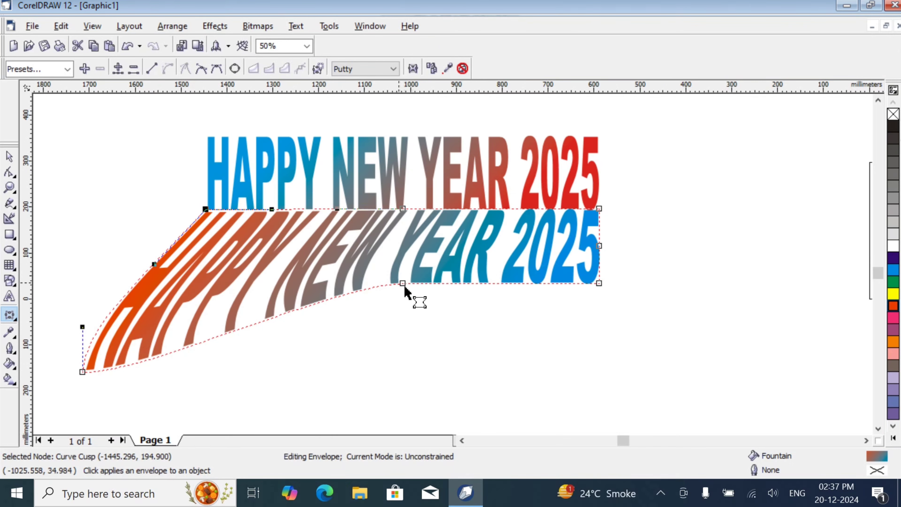
- Pull the envelope's bottom-middle node to about (-938, -176) mm and its lower-right corner outward, and delete the right edge's middle node
{"action": "left_click_drag", "start_coordinate": [404, 286], "coordinate": [439, 382]}
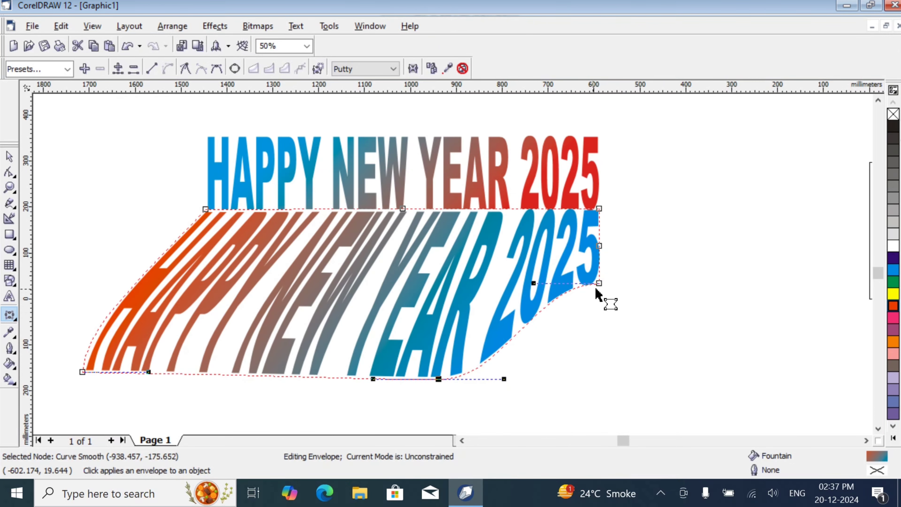
{"action": "left_click_drag", "start_coordinate": [600, 284], "coordinate": [679, 382]}
{"action": "double_click", "coordinate": [599, 246]}
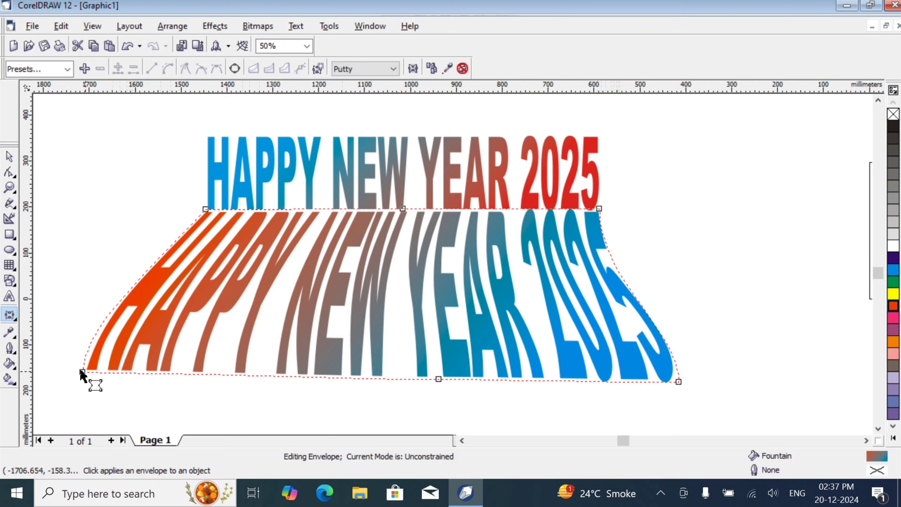
- Move the envelope's lower-left corner node to about (-1735, -159) mm and adjust its handle to straighten the left edge
{"action": "key", "text": "F10"}
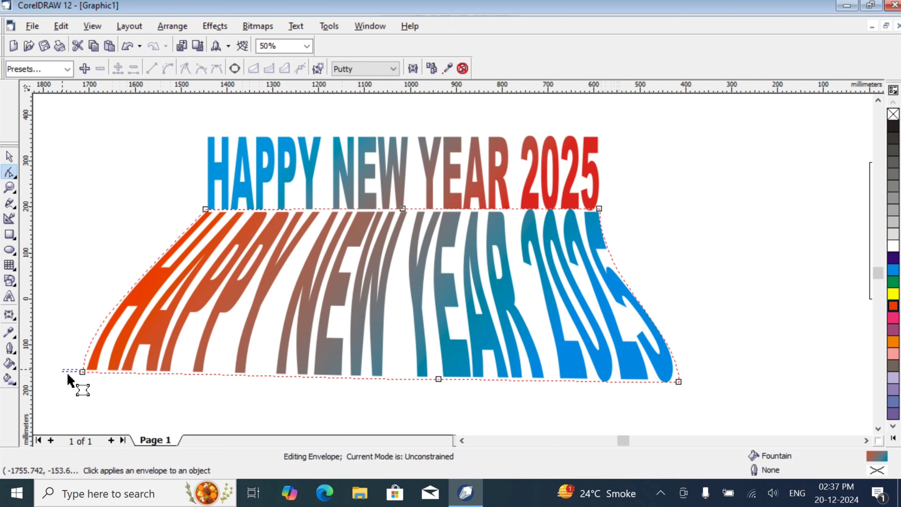
{"action": "left_click_drag", "start_coordinate": [81, 372], "coordinate": [72, 371]}
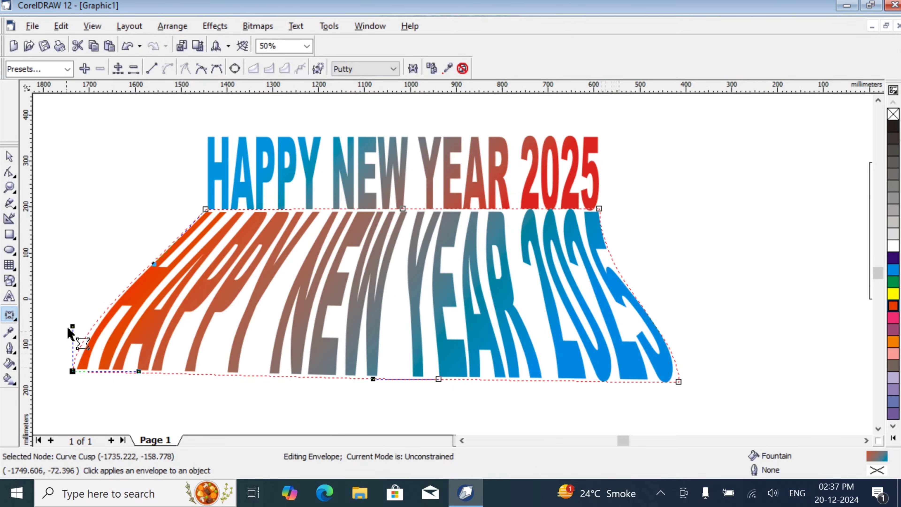
{"action": "left_click_drag", "start_coordinate": [73, 327], "coordinate": [96, 332]}
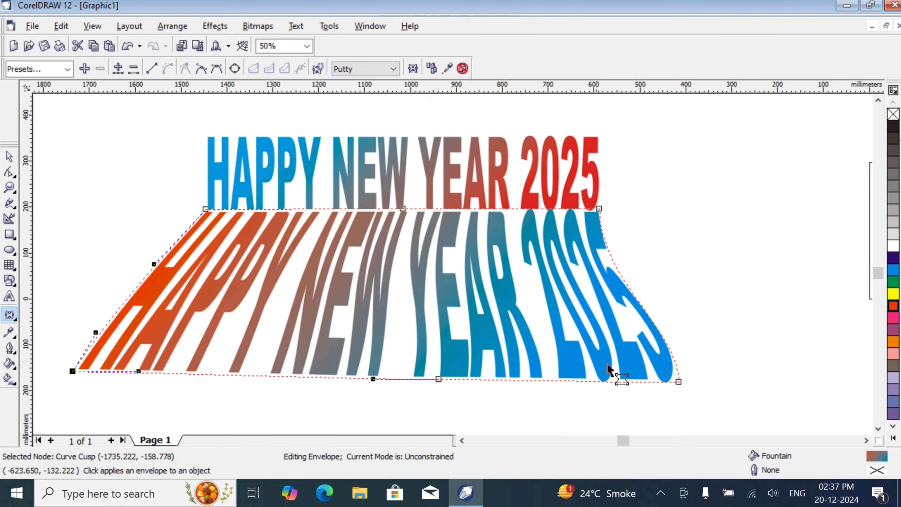
- Move the envelope's lower-right corner node to about (-396, -183) mm and adjust the right edge's curve to make it straighter
{"action": "left_click_drag", "start_coordinate": [617, 263], "coordinate": [630, 262]}
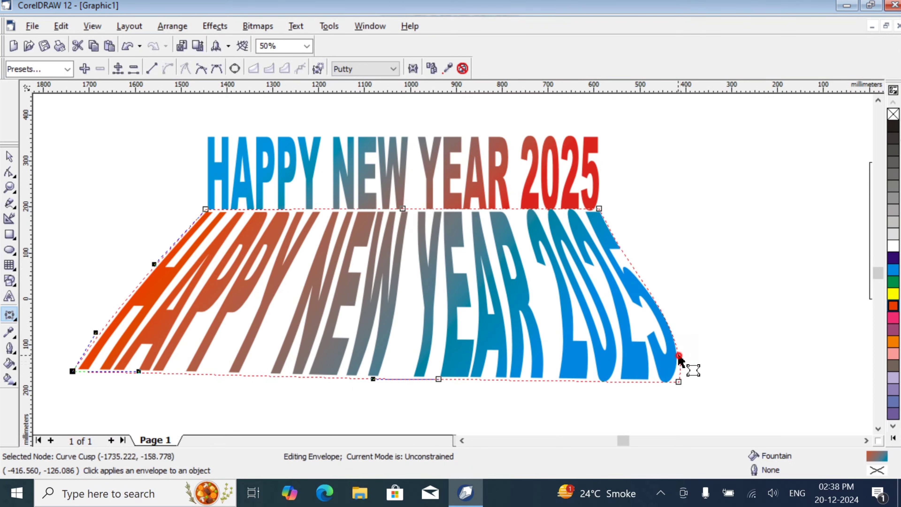
{"action": "left_click", "coordinate": [679, 356]}
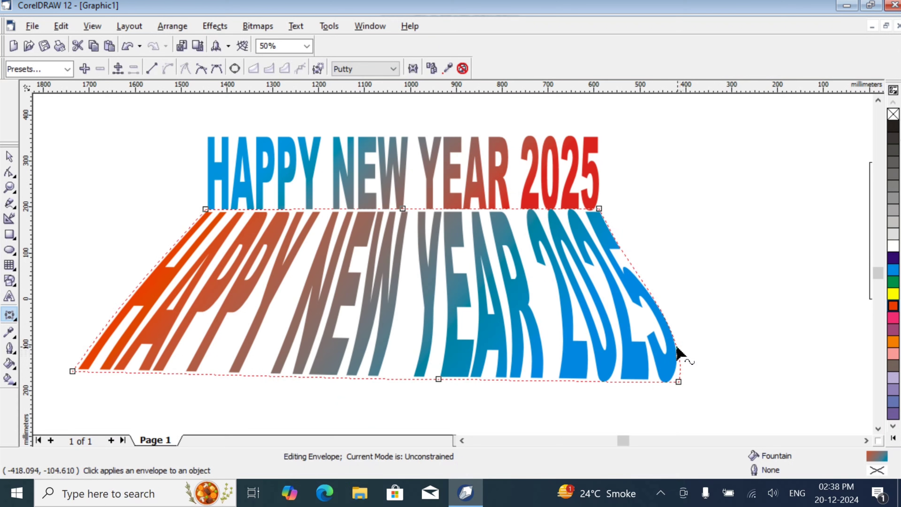
{"action": "left_click_drag", "start_coordinate": [676, 352], "coordinate": [688, 382]}
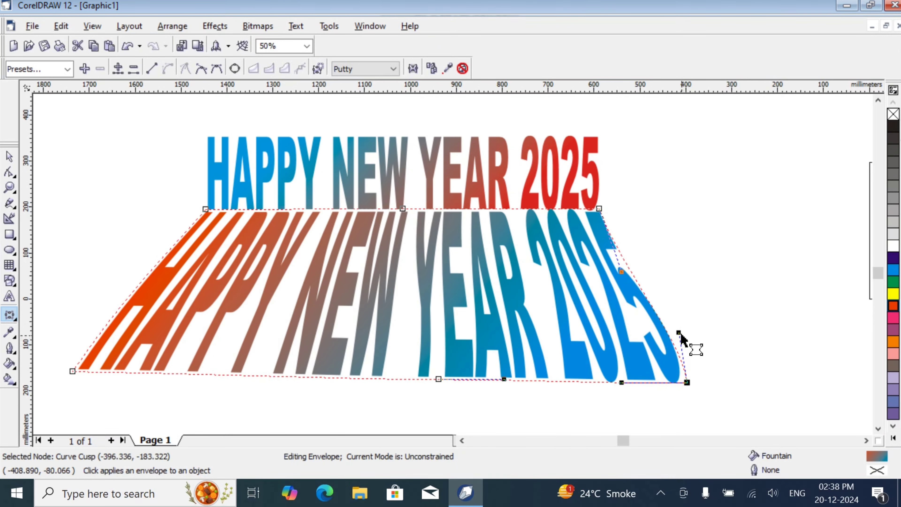
{"action": "left_click_drag", "start_coordinate": [680, 334], "coordinate": [669, 334]}
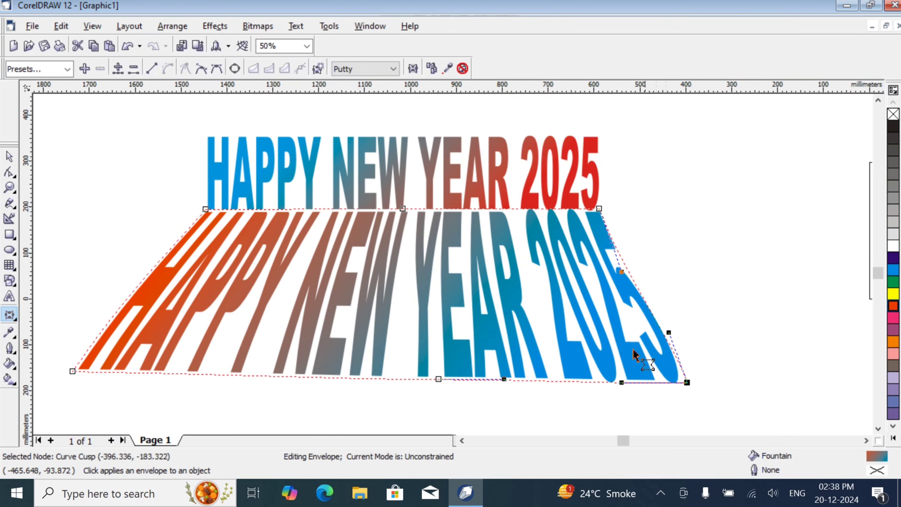
- Finish the envelope editing and move the lower line up against the upper line, to about (-1446, 46) mm
{"action": "left_click", "coordinate": [10, 157]}
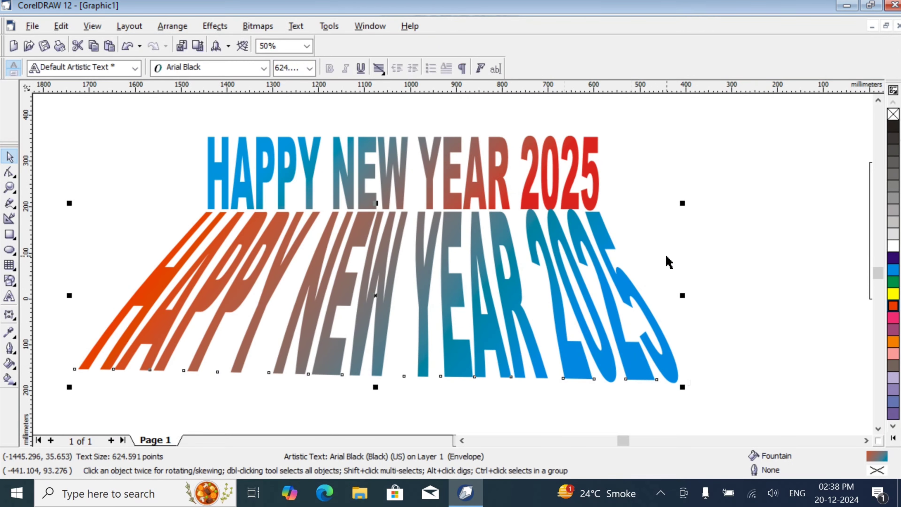
{"action": "left_click", "coordinate": [717, 259]}
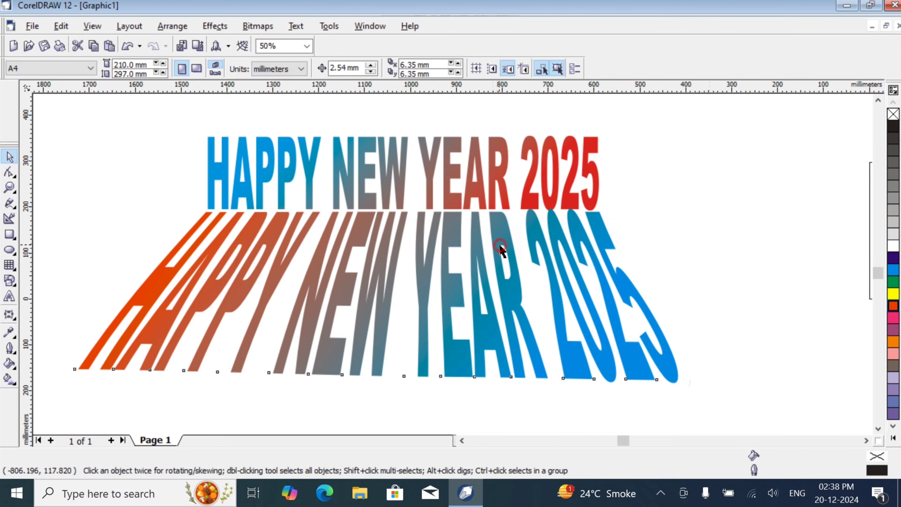
{"action": "left_click_drag", "start_coordinate": [499, 246], "coordinate": [500, 245]}
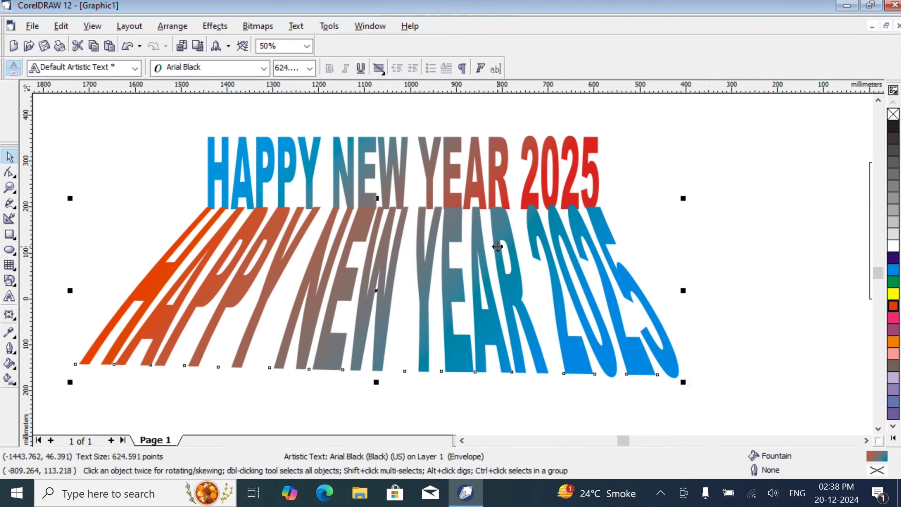
{"action": "key", "text": "Left"}
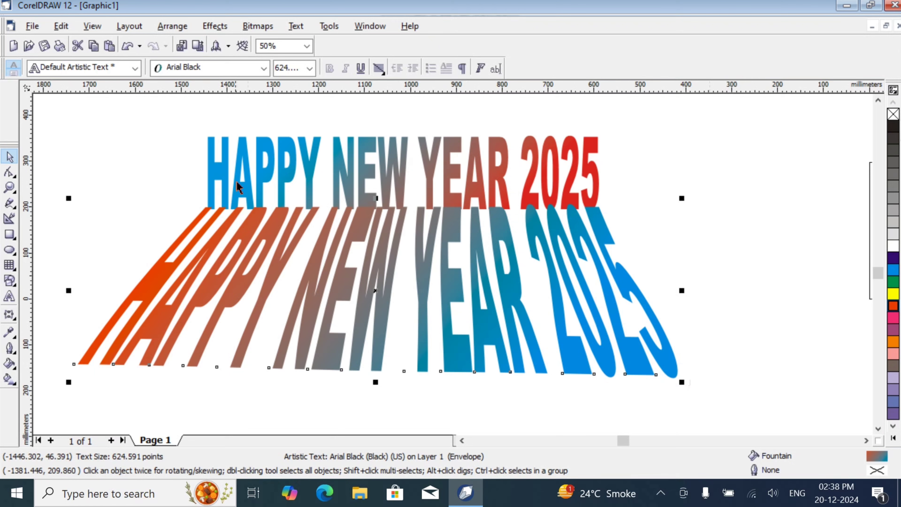
- Duplicate the enveloped lower line and move the copy aside to about (-250, -61) mm
{"action": "left_click", "coordinate": [226, 160]}
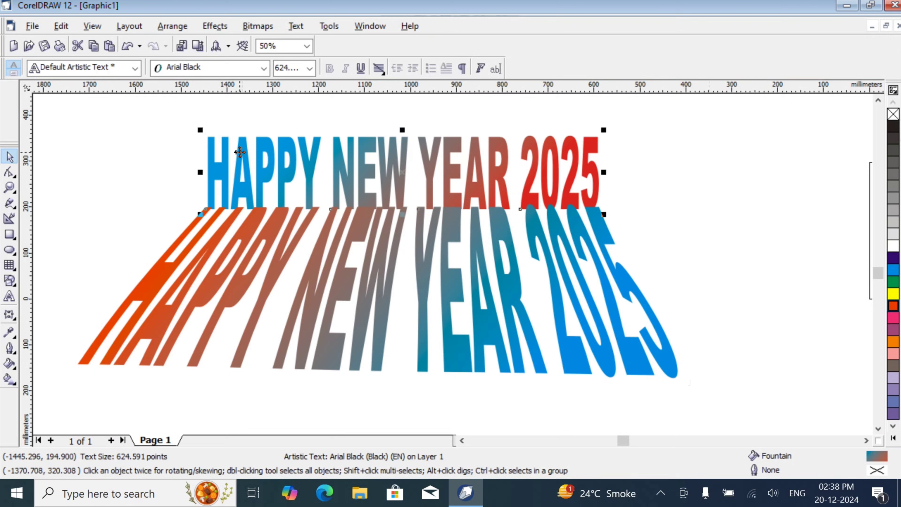
{"action": "left_click", "coordinate": [342, 284]}
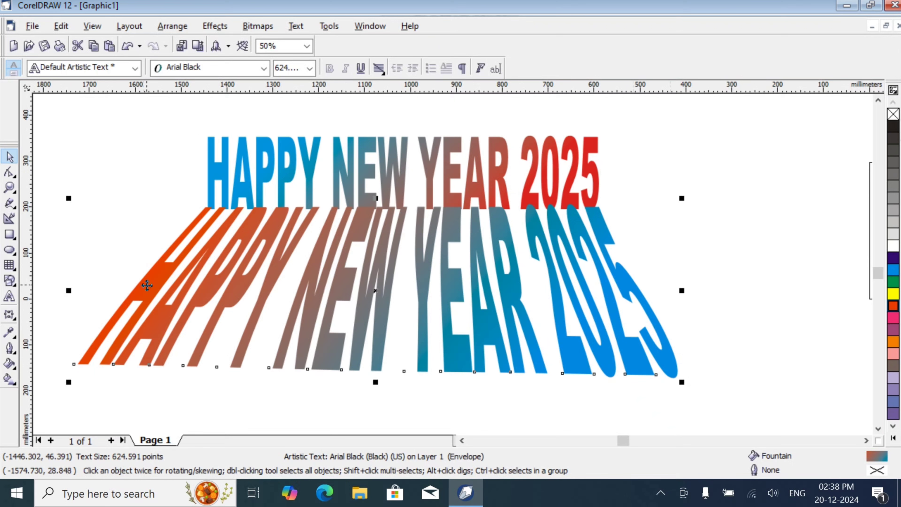
{"action": "key", "text": "ctrl+d"}
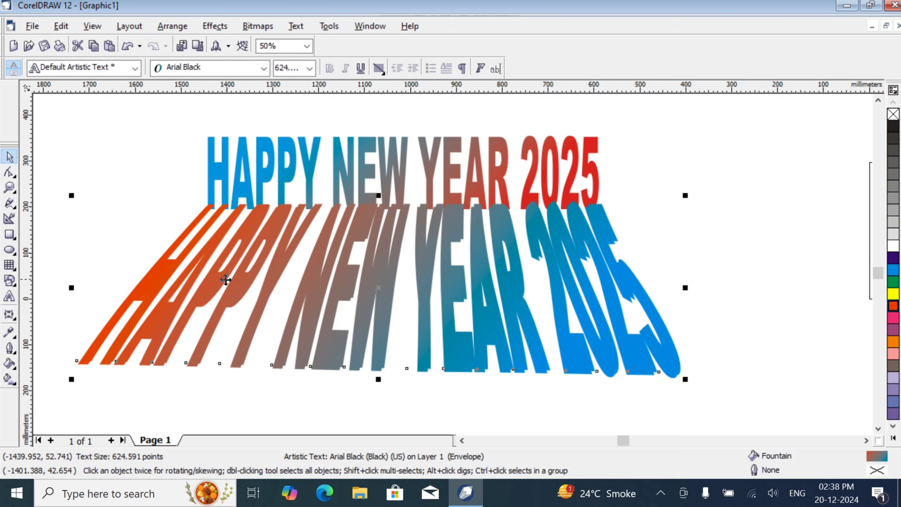
{"action": "left_click_drag", "start_coordinate": [222, 275], "coordinate": [768, 326]}
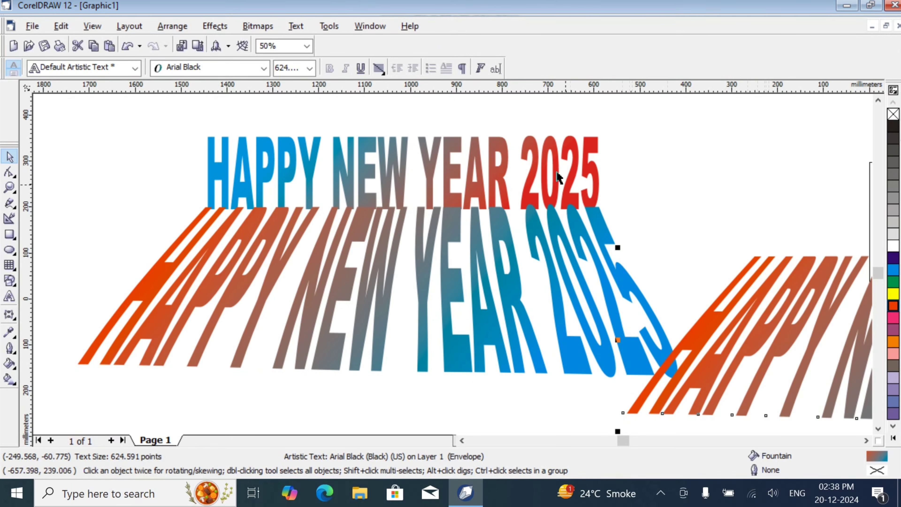
- Duplicate the upper text line and move the copy aside to about (-471, 235) mm
{"action": "left_click", "coordinate": [569, 181]}
{"action": "key", "text": "ctrl+d"}
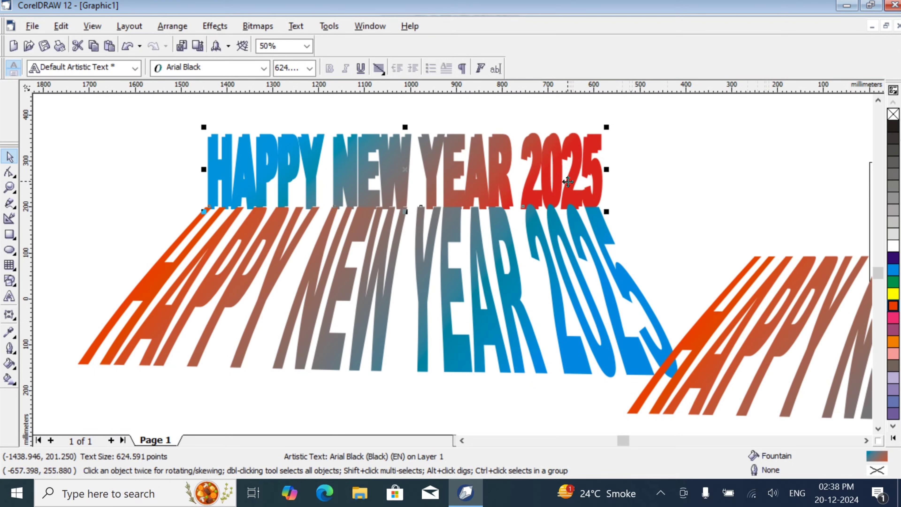
{"action": "left_click_drag", "start_coordinate": [577, 164], "coordinate": [836, 147]}
{"action": "left_click_drag", "start_coordinate": [733, 139], "coordinate": [793, 150]}
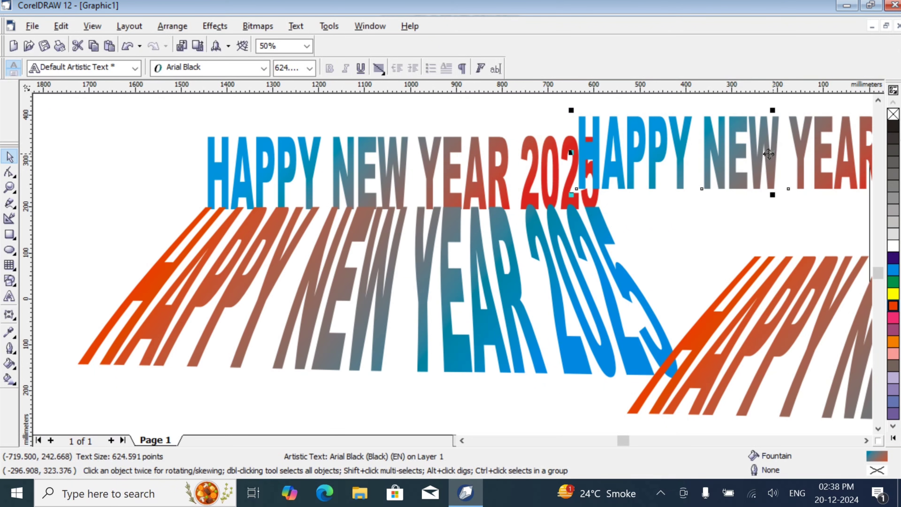
{"action": "left_click_drag", "start_coordinate": [597, 152], "coordinate": [675, 154]}
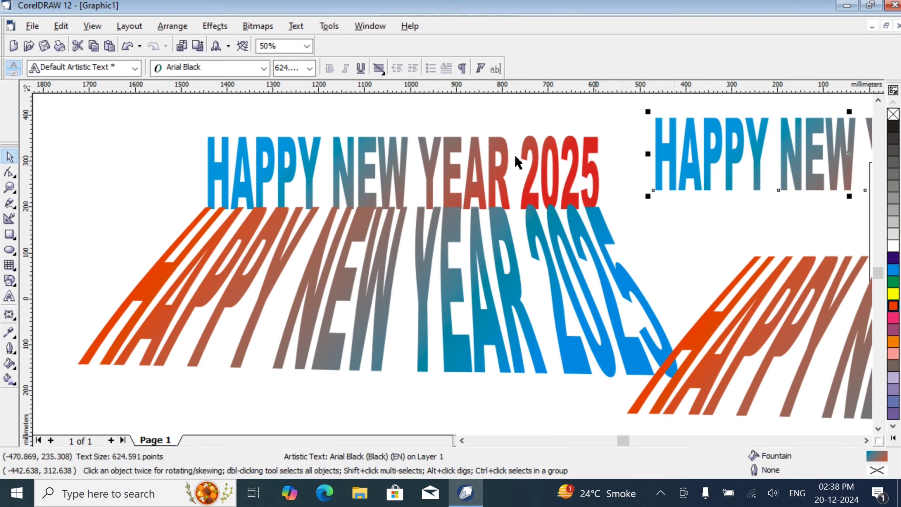
- Apply a linear transparency to the original upper line, fading downward at about -96.5 degrees, with its midpoint shifted toward the lower end
{"action": "left_click", "coordinate": [499, 164]}
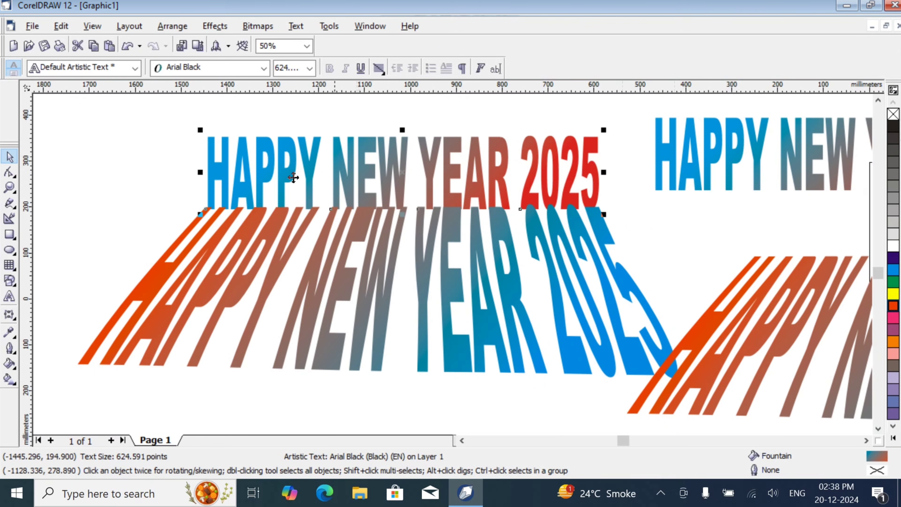
{"action": "left_click", "coordinate": [11, 317]}
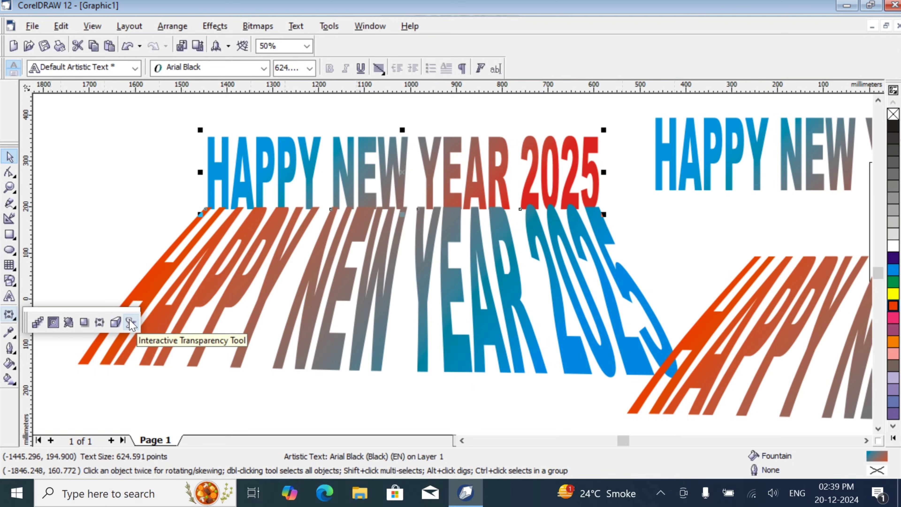
{"action": "left_click", "coordinate": [131, 323]}
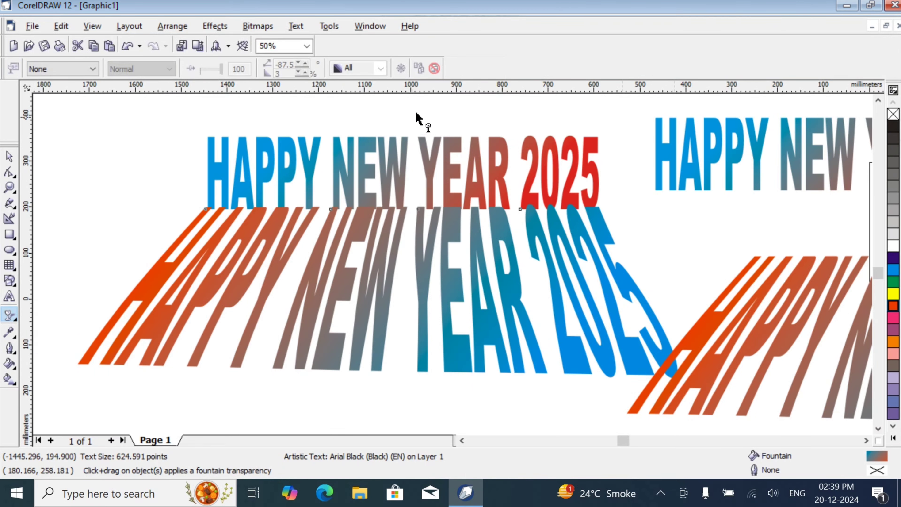
{"action": "left_click_drag", "start_coordinate": [412, 111], "coordinate": [399, 235]}
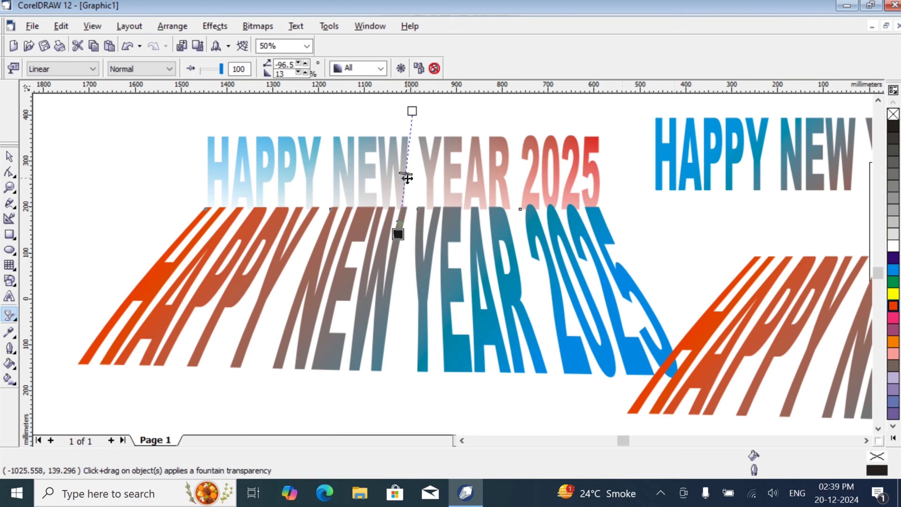
{"action": "left_click_drag", "start_coordinate": [407, 173], "coordinate": [402, 201]}
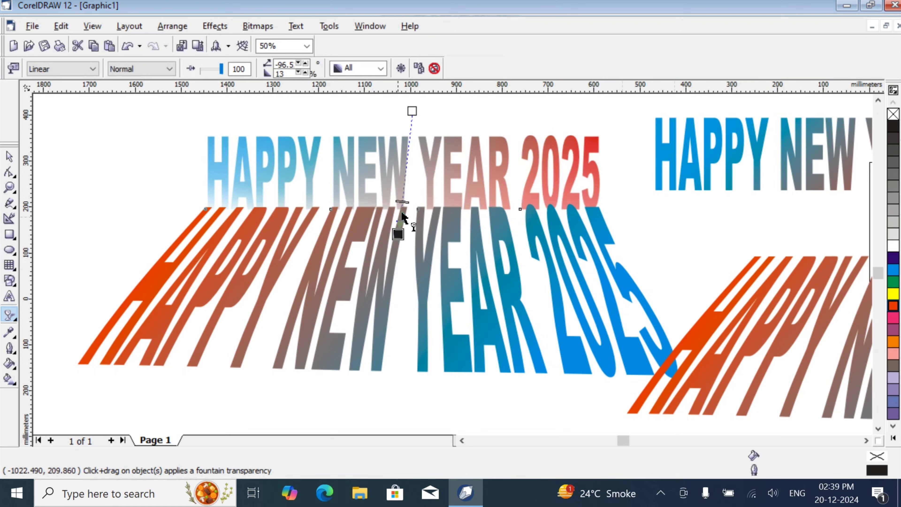
- Apply a linear transparency to the original lower line, fading upward from its base at about 81 degrees, and deselect it
{"action": "left_click", "coordinate": [339, 329]}
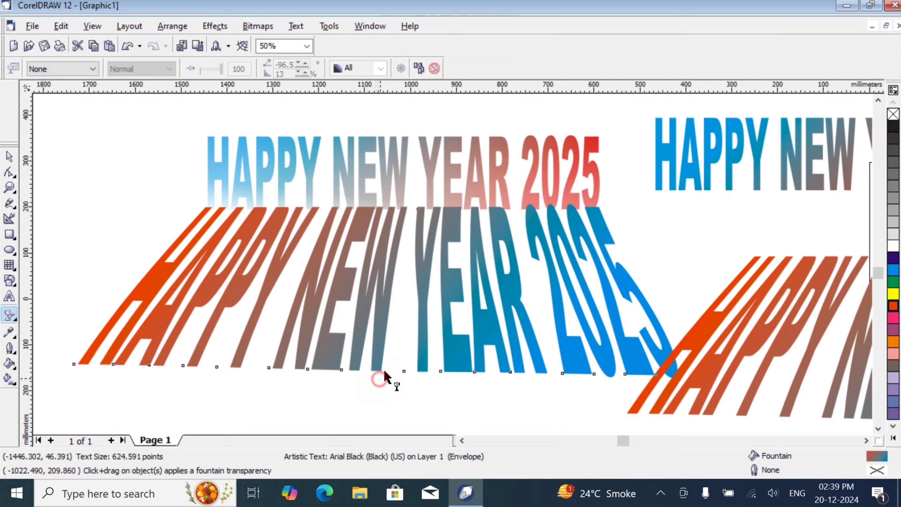
{"action": "left_click_drag", "start_coordinate": [375, 377], "coordinate": [413, 132]}
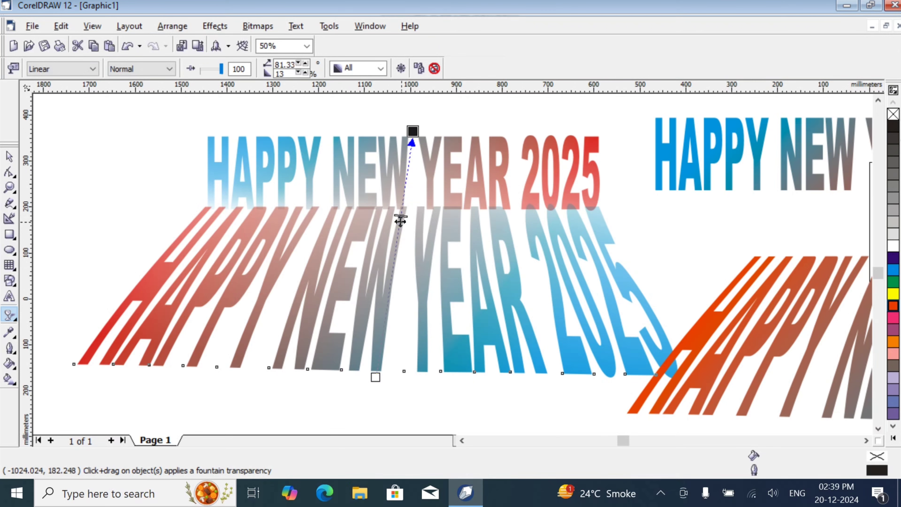
{"action": "left_click", "coordinate": [9, 157]}
{"action": "left_click", "coordinate": [134, 183]}
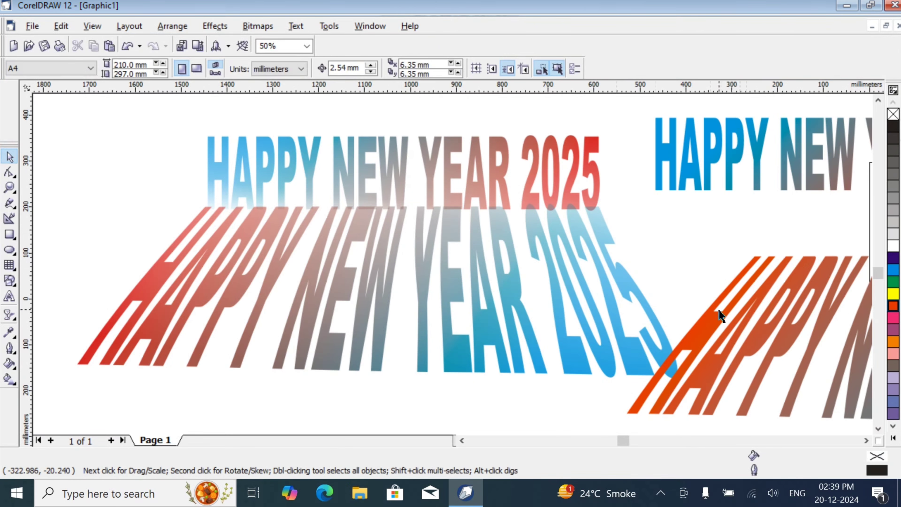
- Move both copies back over their originals, the enveloped one to about (-1457, 48) mm and the upper one to about (-1448, 195) mm
{"action": "left_click_drag", "start_coordinate": [721, 322], "coordinate": [166, 266]}
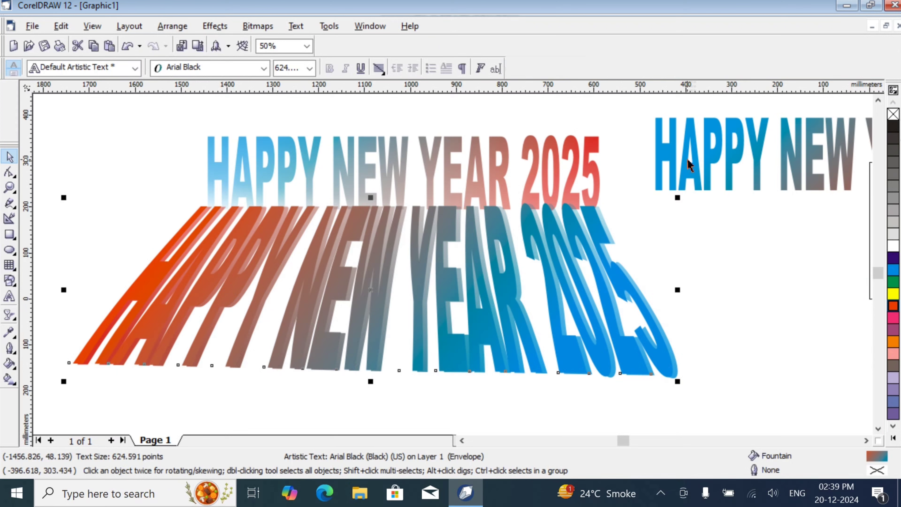
{"action": "left_click_drag", "start_coordinate": [688, 167], "coordinate": [237, 187]}
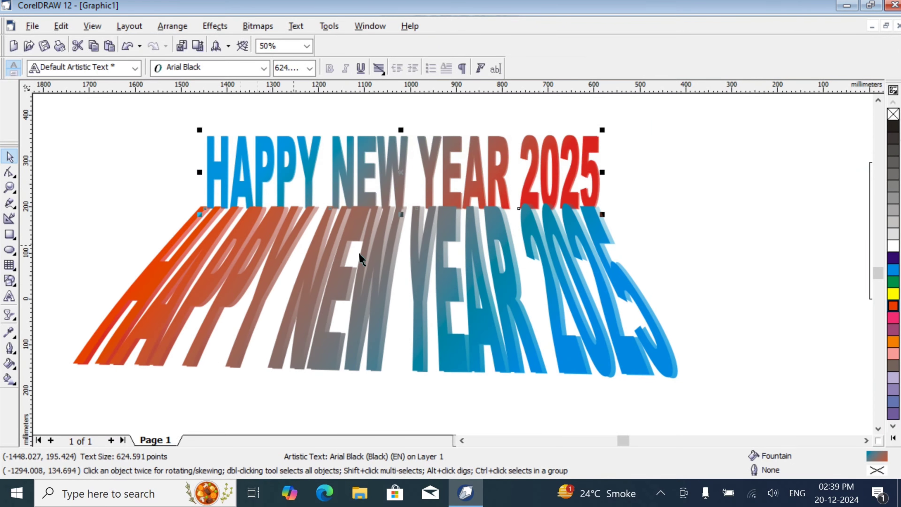
- Apply an upward-fading linear transparency at about 81 degrees to the upper line's copy and shift its midpoint toward the faded end
{"action": "left_click", "coordinate": [9, 317]}
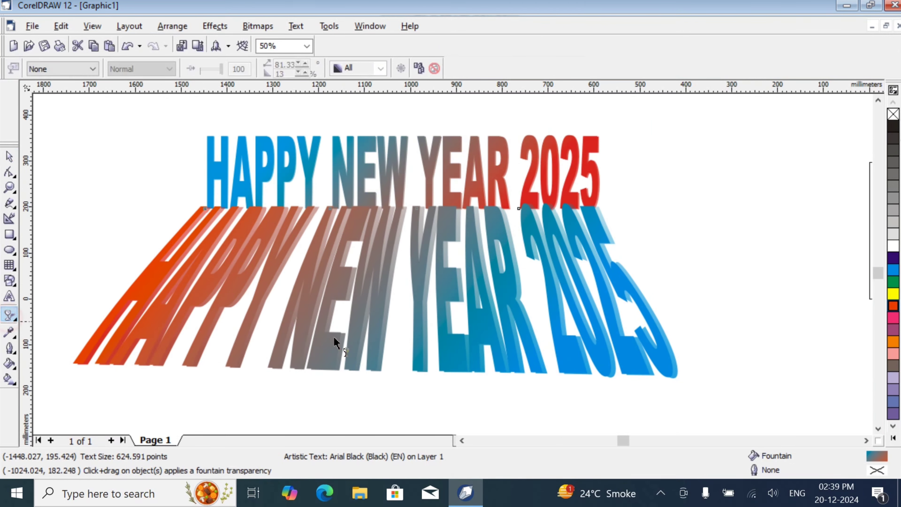
{"action": "left_click_drag", "start_coordinate": [385, 407], "coordinate": [432, 106]}
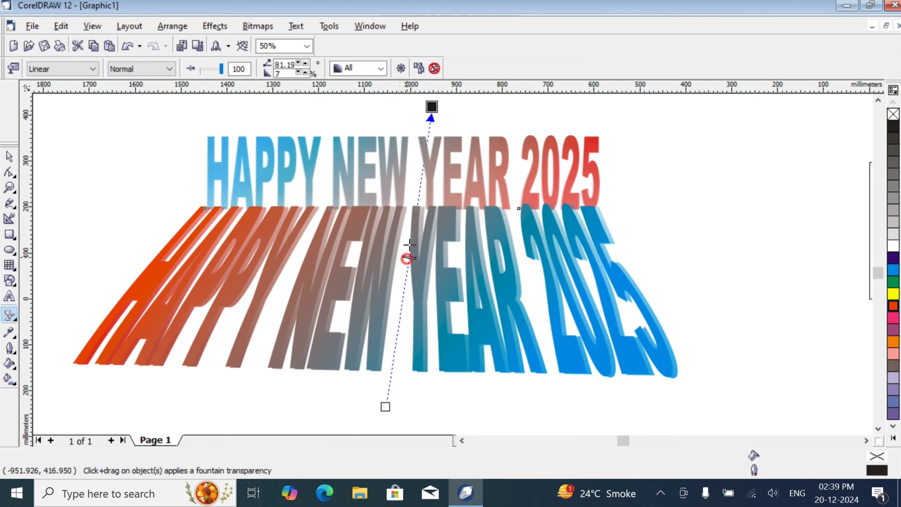
{"action": "left_click_drag", "start_coordinate": [408, 258], "coordinate": [420, 188]}
- Apply an upward-fading linear transparency at about 84 degrees to the enveloped lower line's copy, shift its midpoint toward the faded end, and deselect it
{"action": "left_click", "coordinate": [328, 307]}
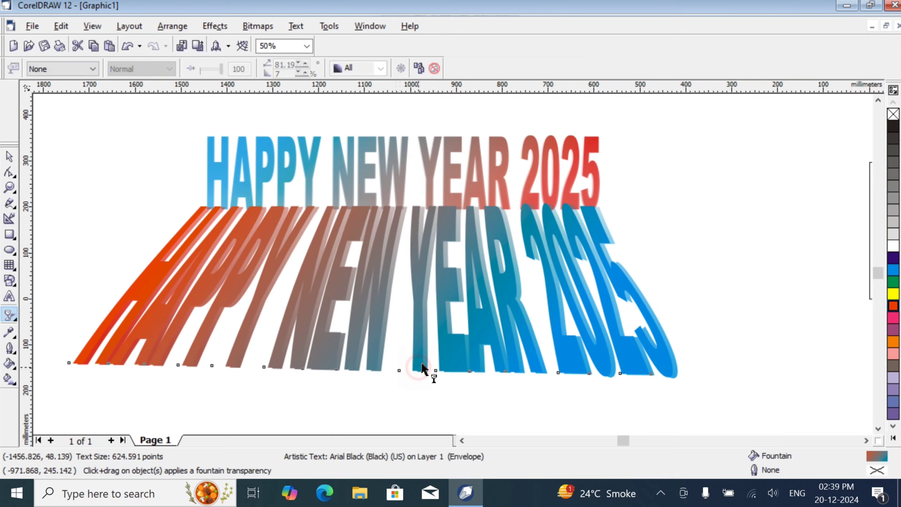
{"action": "left_click", "coordinate": [10, 156]}
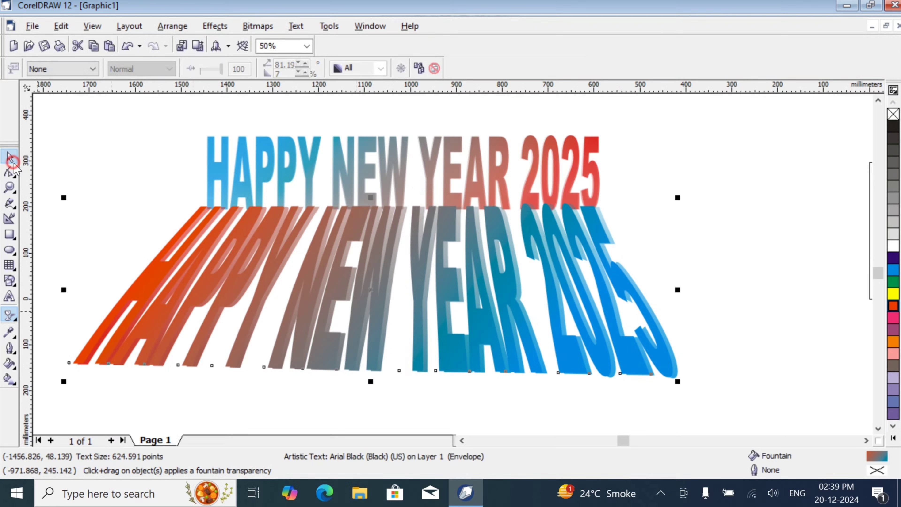
{"action": "left_click", "coordinate": [213, 299]}
{"action": "left_click", "coordinate": [298, 412]}
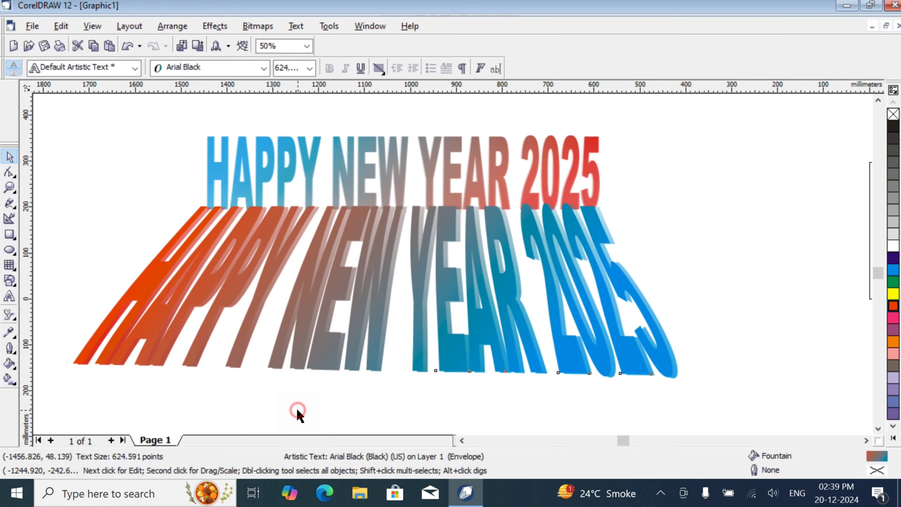
{"action": "left_click", "coordinate": [217, 330]}
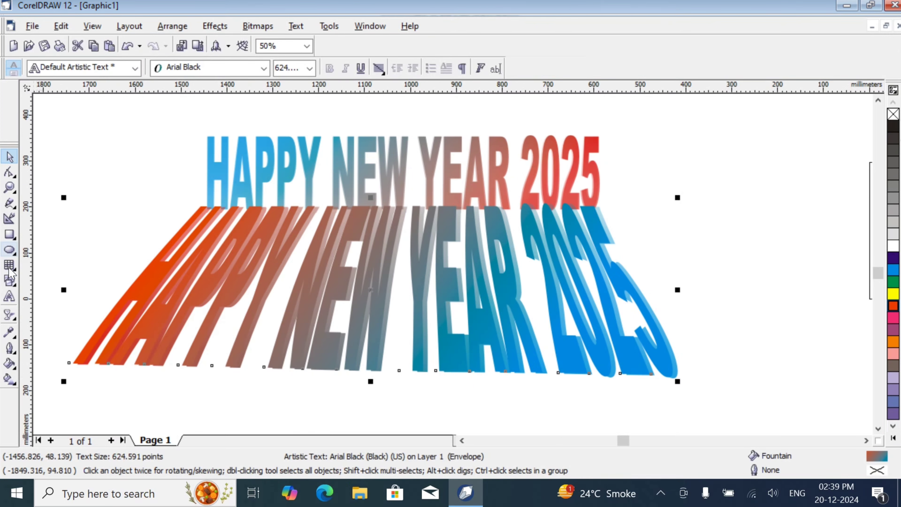
{"action": "left_click", "coordinate": [9, 314]}
{"action": "left_click_drag", "start_coordinate": [396, 408], "coordinate": [415, 202]}
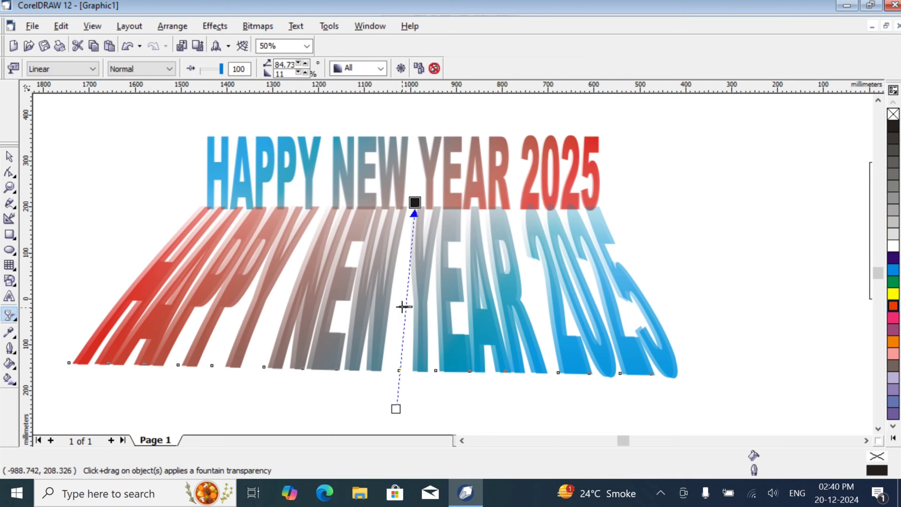
{"action": "left_click_drag", "start_coordinate": [402, 307], "coordinate": [411, 248]}
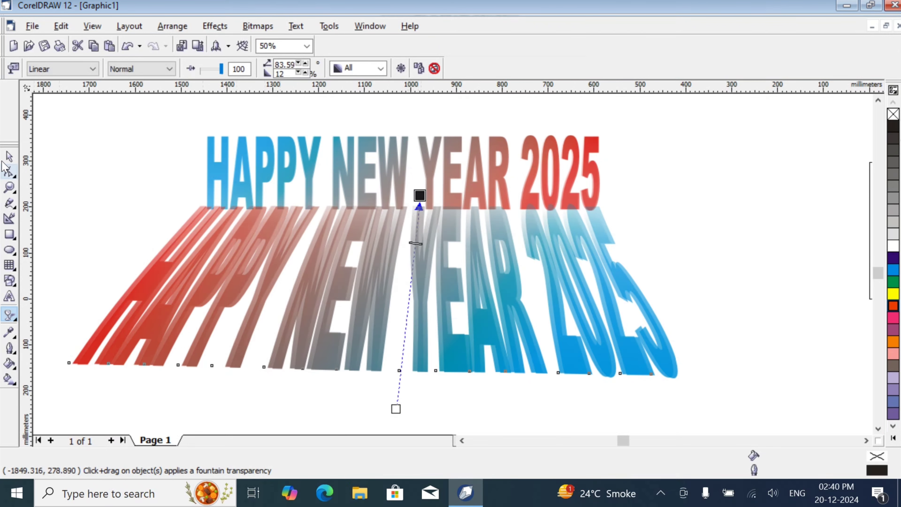
{"action": "left_click", "coordinate": [9, 156]}
{"action": "left_click", "coordinate": [771, 182]}
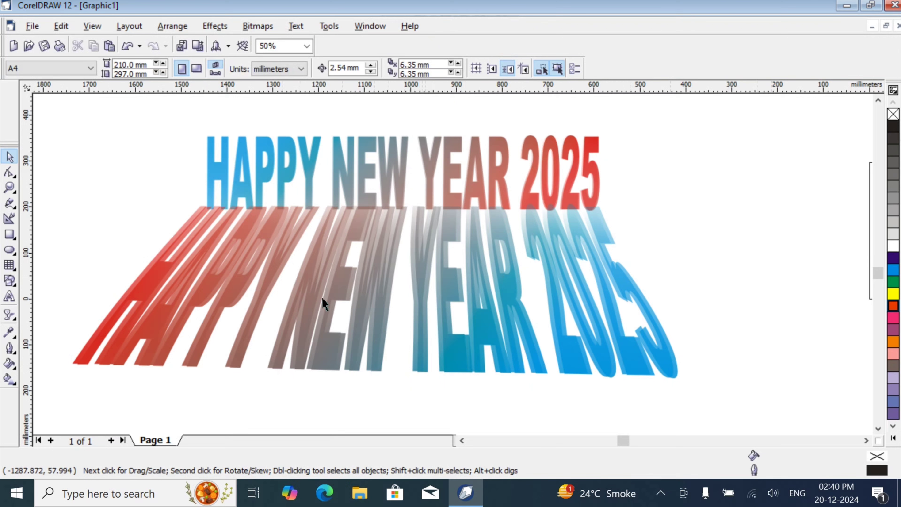
{"action": "left_click", "coordinate": [32, 27]}
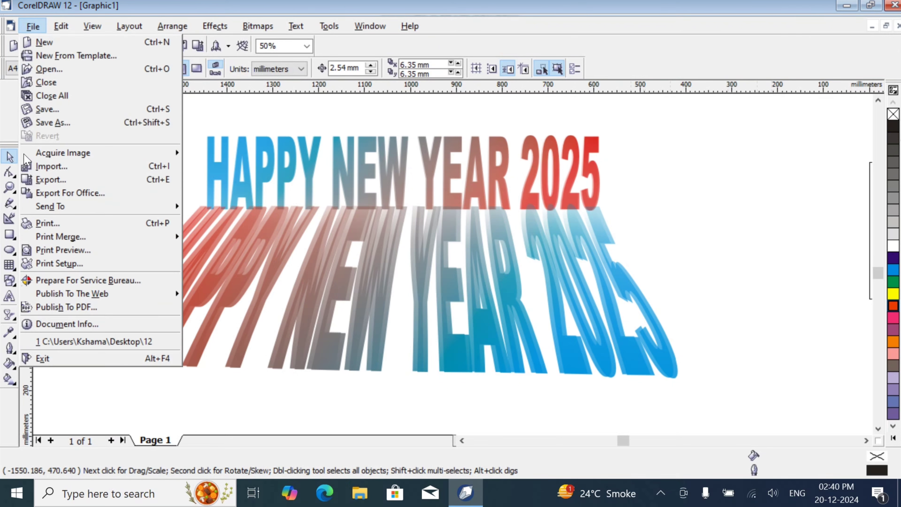
{"action": "left_click", "coordinate": [745, 208]}
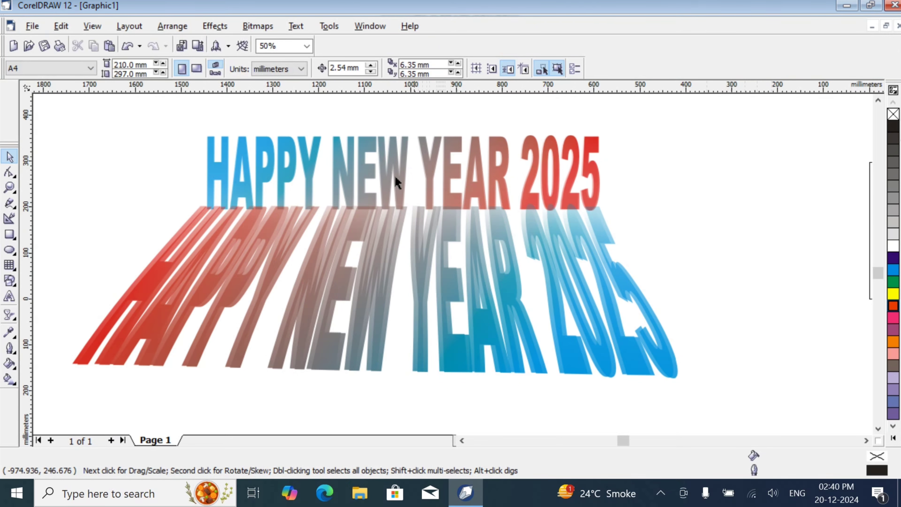
- Draw a circle about 321 mm in diameter and place it in the empty area beside the text, centred at about (-308, 250) mm
{"action": "left_click", "coordinate": [10, 250]}
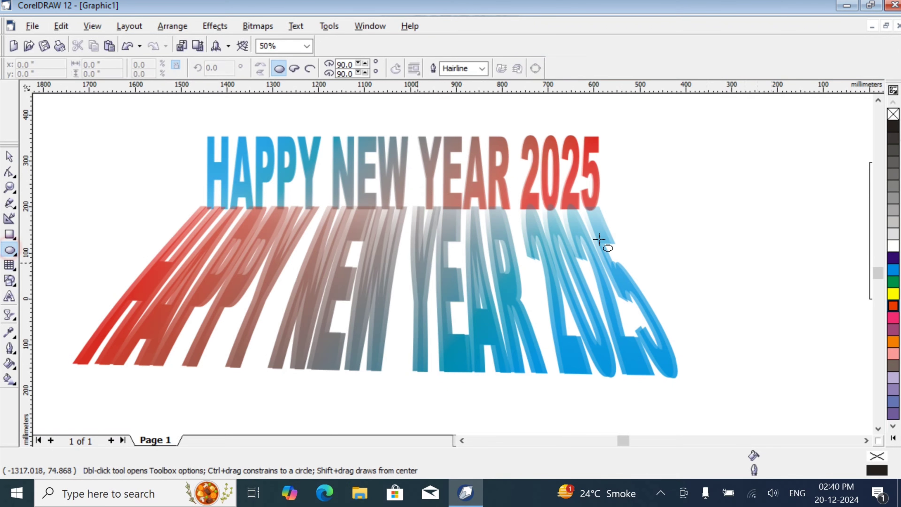
{"action": "left_click", "coordinate": [676, 166]}
{"action": "left_click_drag", "start_coordinate": [676, 166], "coordinate": [819, 309]}
{"action": "left_click", "coordinate": [9, 156]}
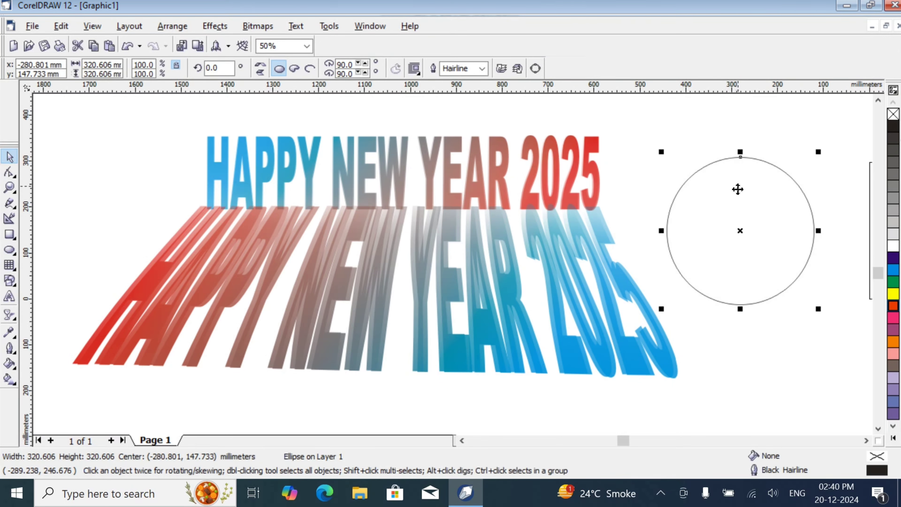
{"action": "left_click_drag", "start_coordinate": [740, 211], "coordinate": [389, 206]}
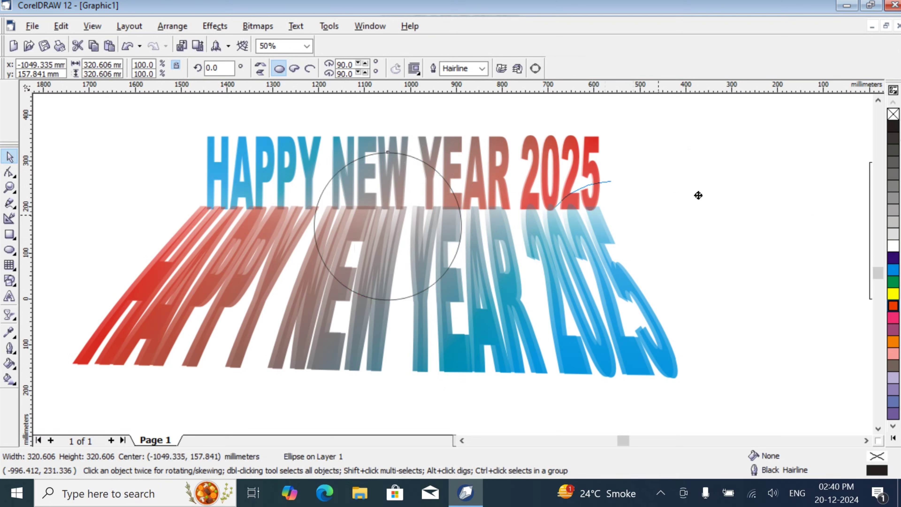
{"action": "left_click_drag", "start_coordinate": [699, 195], "coordinate": [728, 117]}
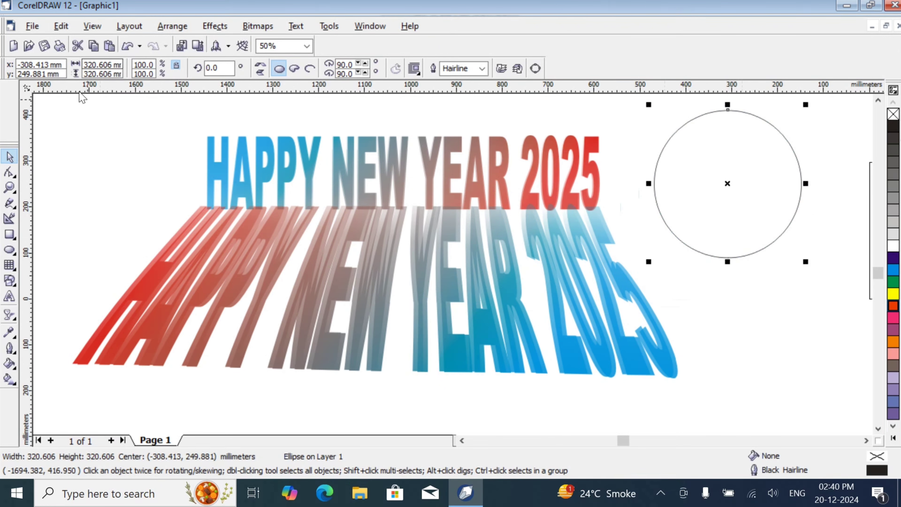
- Import the portrait photo 1 from Local Disk (D:) and place it beside the circle, centred at about (-688, 152) mm
{"action": "left_click", "coordinate": [32, 26]}
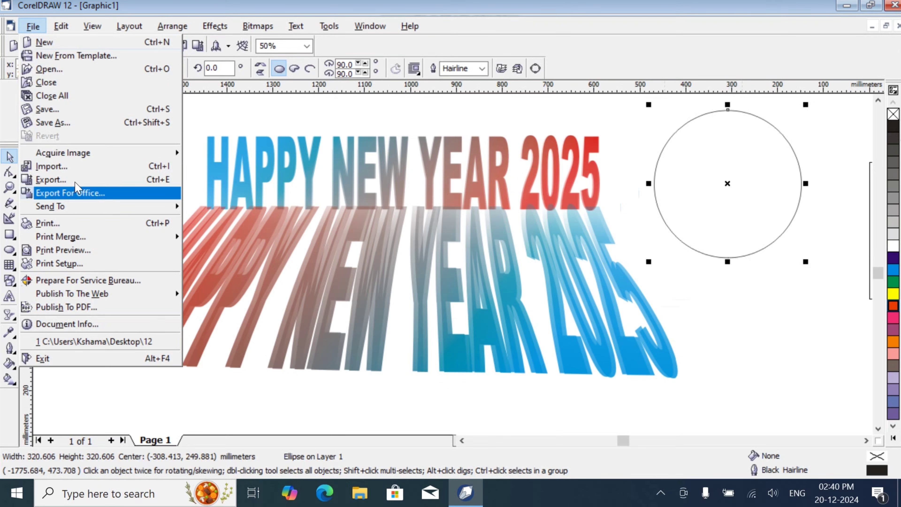
{"action": "left_click", "coordinate": [81, 166]}
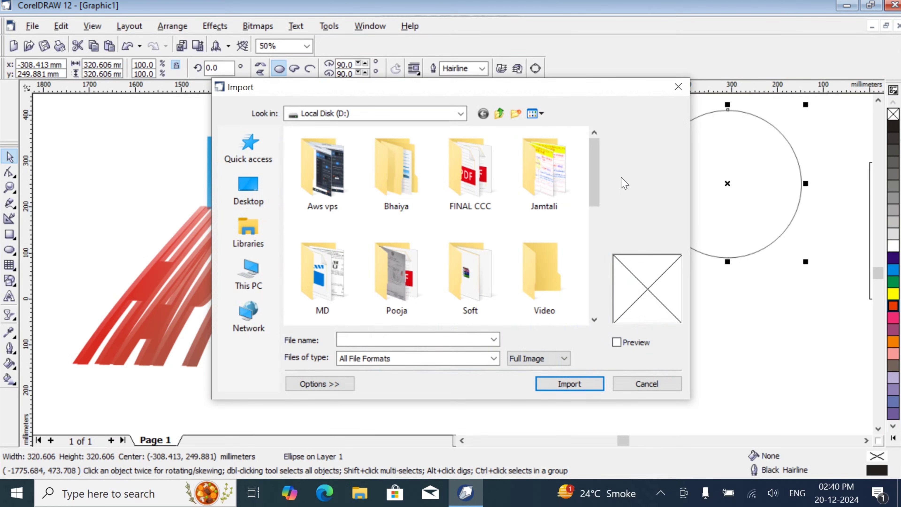
{"action": "left_click_drag", "start_coordinate": [597, 175], "coordinate": [591, 234]}
{"action": "left_click", "coordinate": [418, 206]}
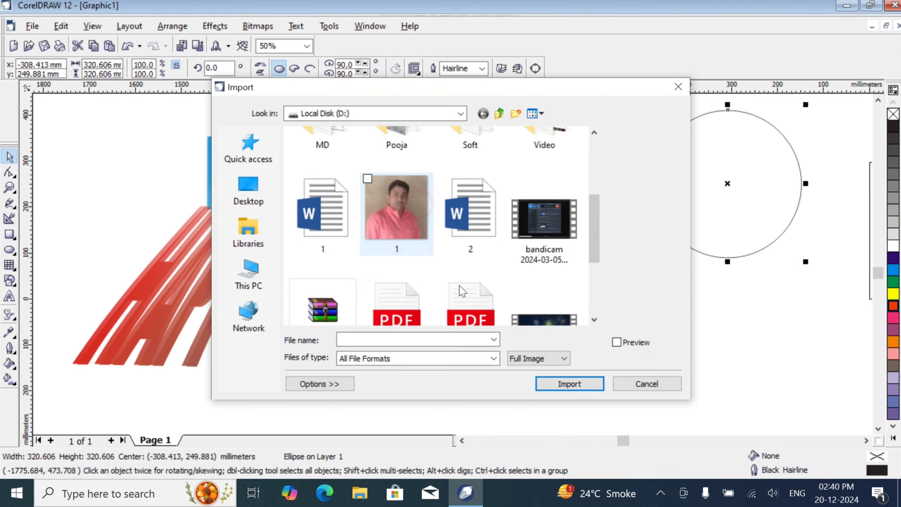
{"action": "left_click", "coordinate": [589, 377]}
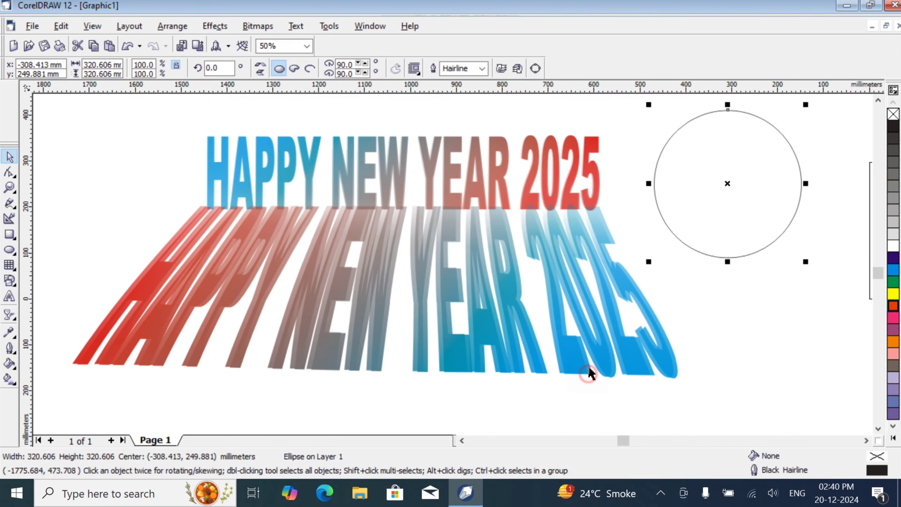
{"action": "left_click", "coordinate": [582, 378]}
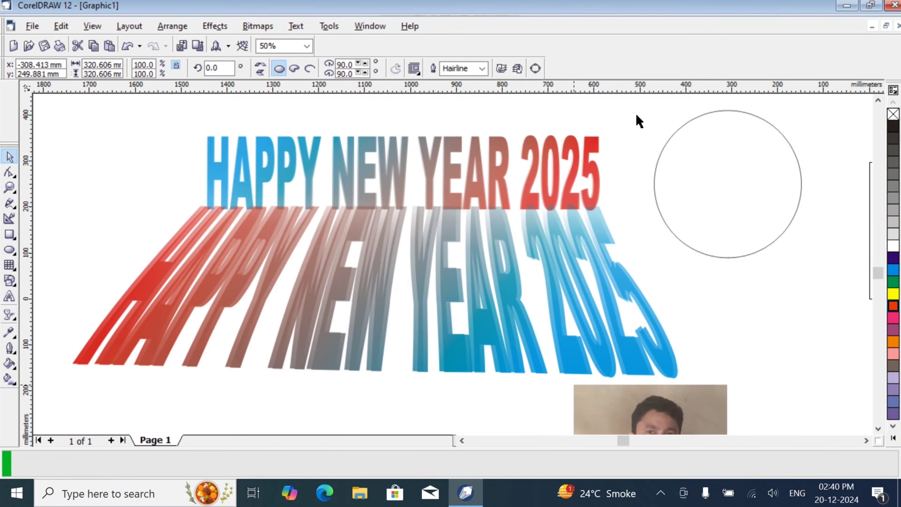
{"action": "left_click_drag", "start_coordinate": [664, 391], "coordinate": [572, 158]}
{"action": "left_click_drag", "start_coordinate": [570, 205], "coordinate": [574, 247]}
{"action": "left_click", "coordinate": [727, 186]}
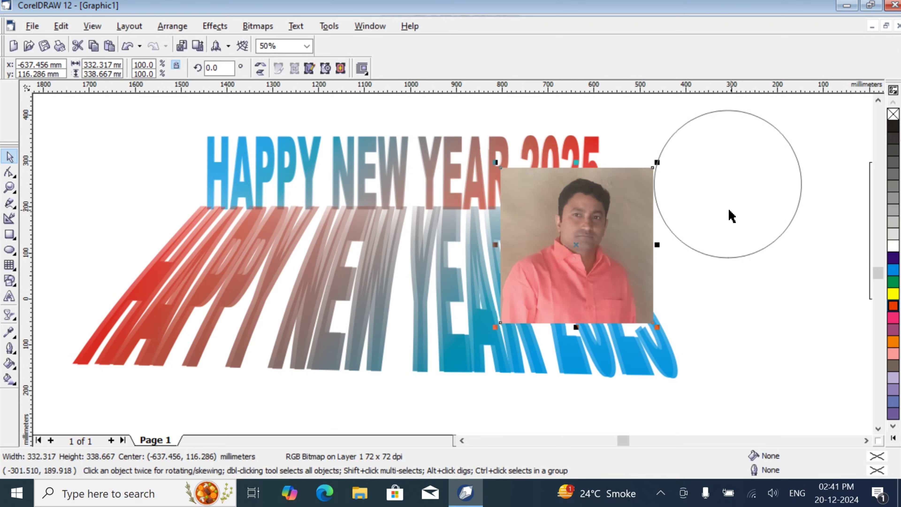
{"action": "left_click_drag", "start_coordinate": [611, 271], "coordinate": [588, 255]}
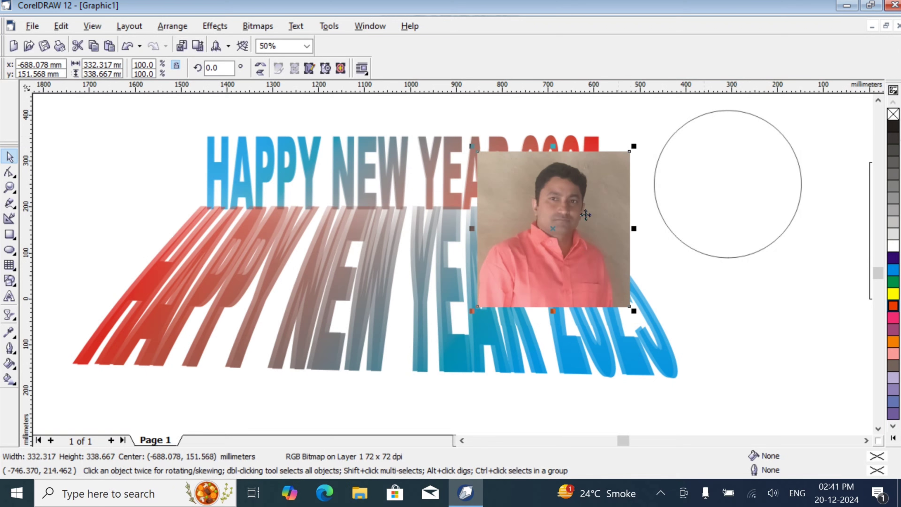
- PowerClip the portrait photo inside the circle
{"action": "left_click", "coordinate": [210, 27]}
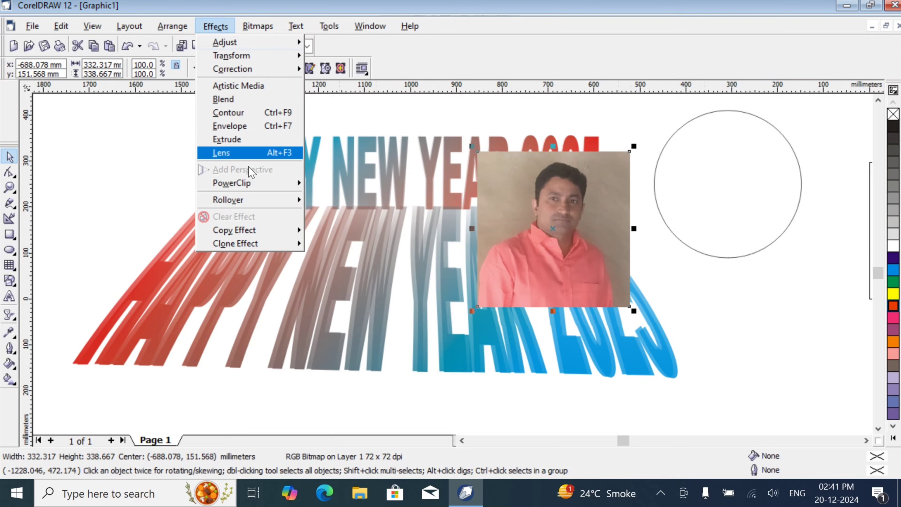
{"action": "mouse_move", "coordinate": [263, 189]}
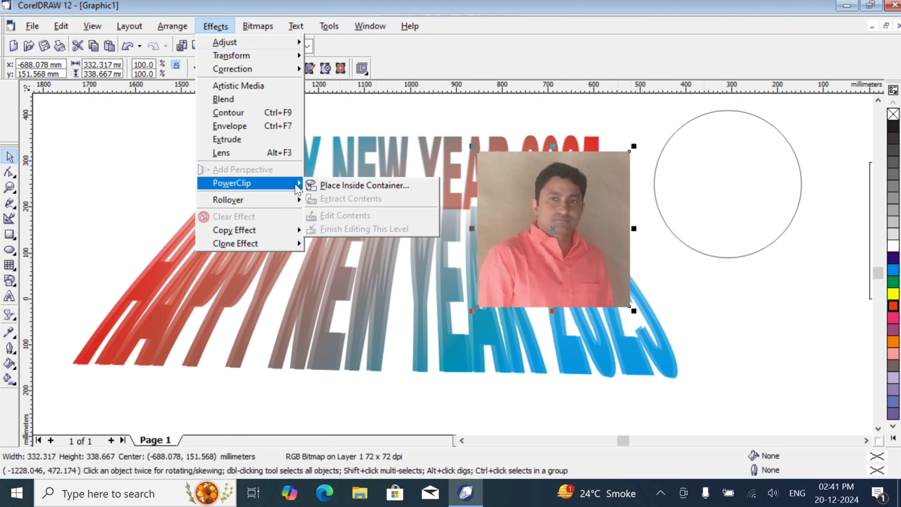
{"action": "left_click", "coordinate": [342, 189]}
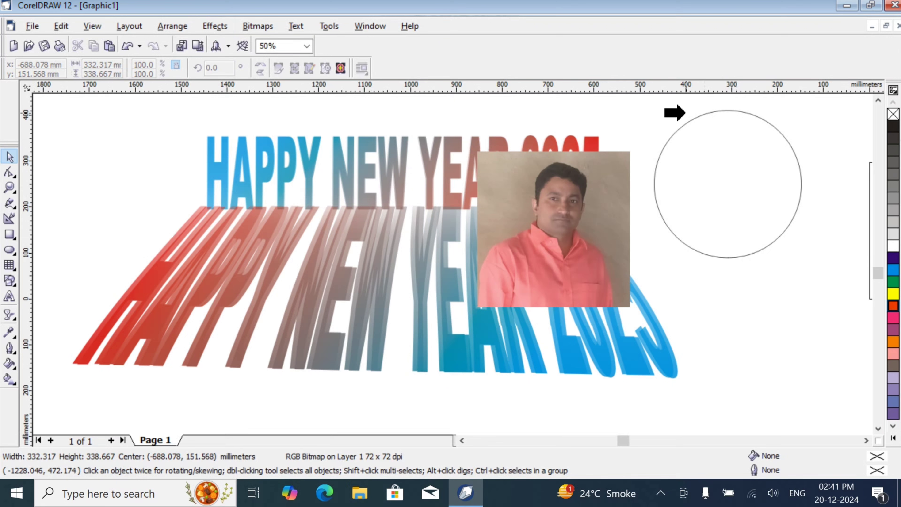
{"action": "left_click", "coordinate": [701, 117]}
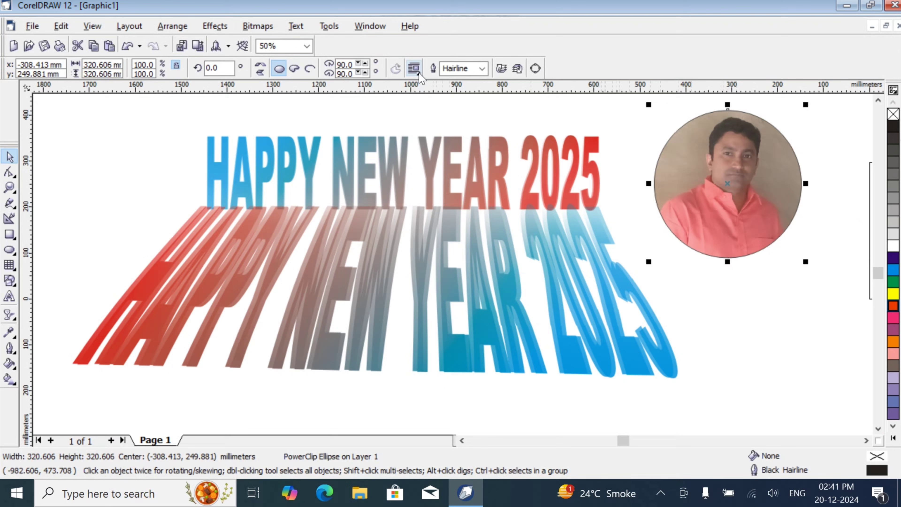
{"action": "right_click", "coordinate": [779, 195]}
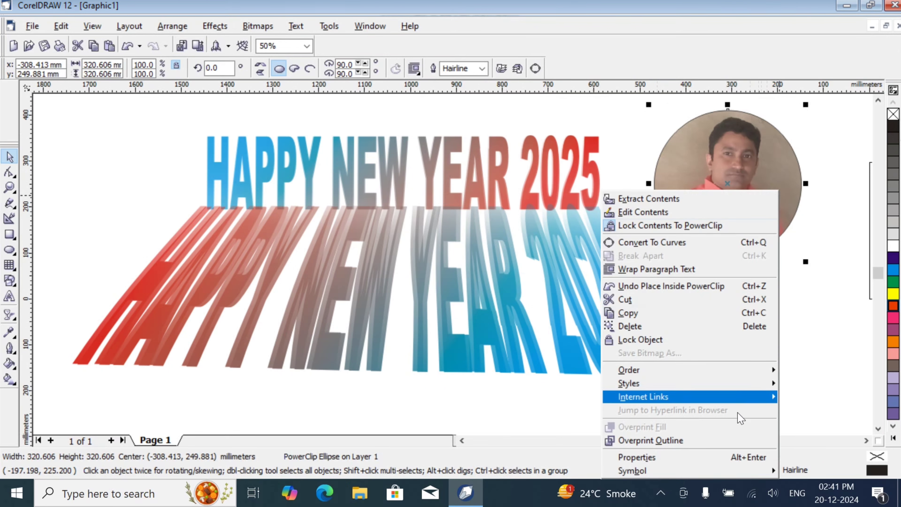
{"action": "mouse_move", "coordinate": [739, 398]}
{"action": "left_click", "coordinate": [857, 286]}
- Try skewing the photo circle vertically, undo the skew, and deselect the circle
{"action": "left_click", "coordinate": [781, 175]}
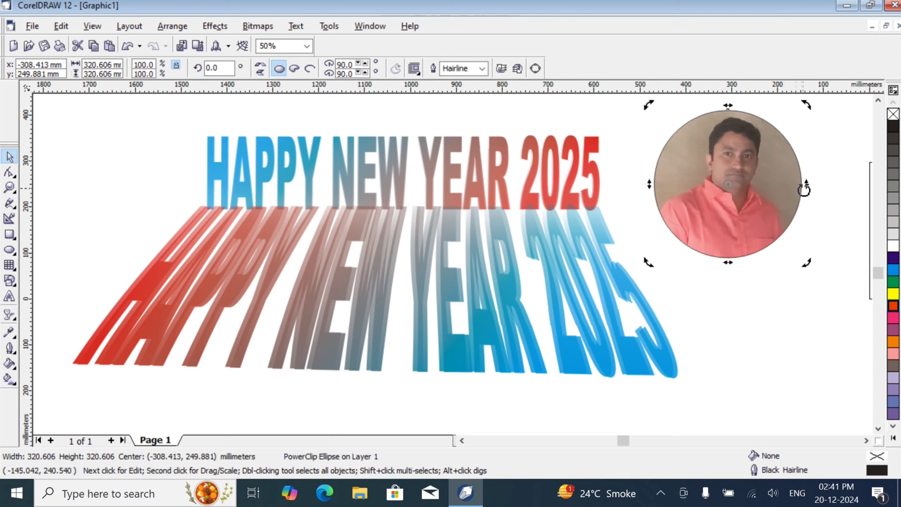
{"action": "left_click_drag", "start_coordinate": [807, 186], "coordinate": [812, 243]}
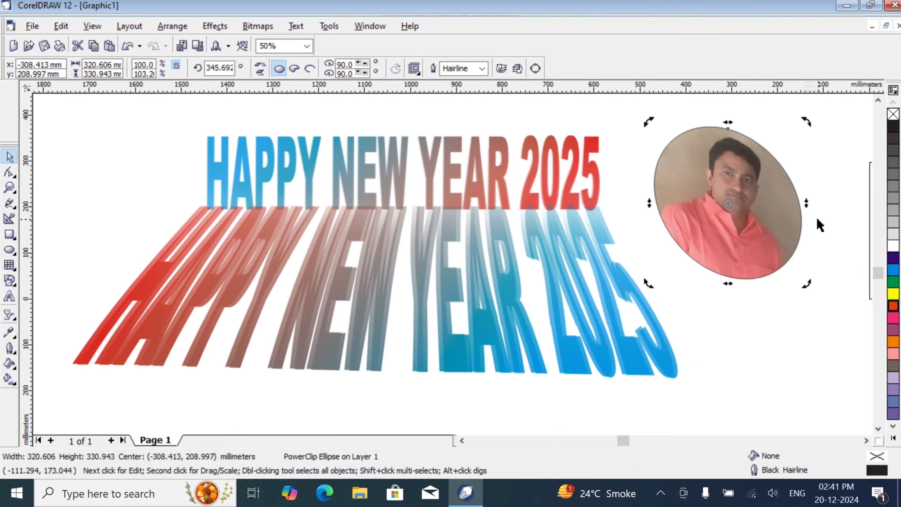
{"action": "key", "text": "ctrl+z"}
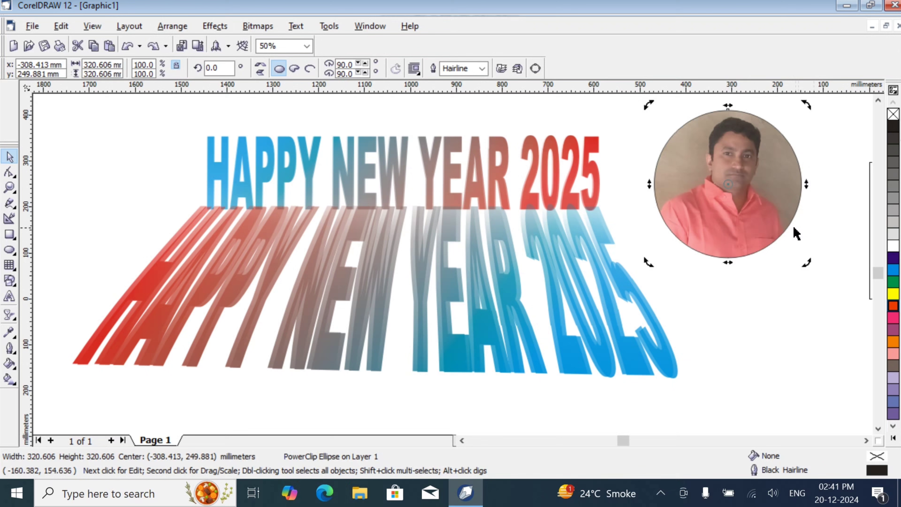
{"action": "left_click", "coordinate": [836, 212]}
- Move the photo circle over the word NEW at about (-1074, 127) mm and apply an upward-fading linear transparency at about 70 degrees
{"action": "left_click_drag", "start_coordinate": [738, 187], "coordinate": [386, 243]}
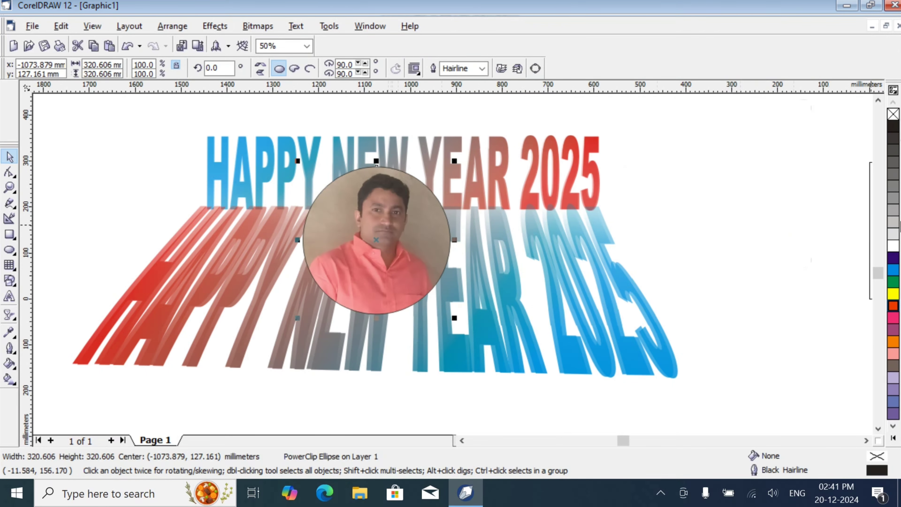
{"action": "left_click", "coordinate": [10, 332]}
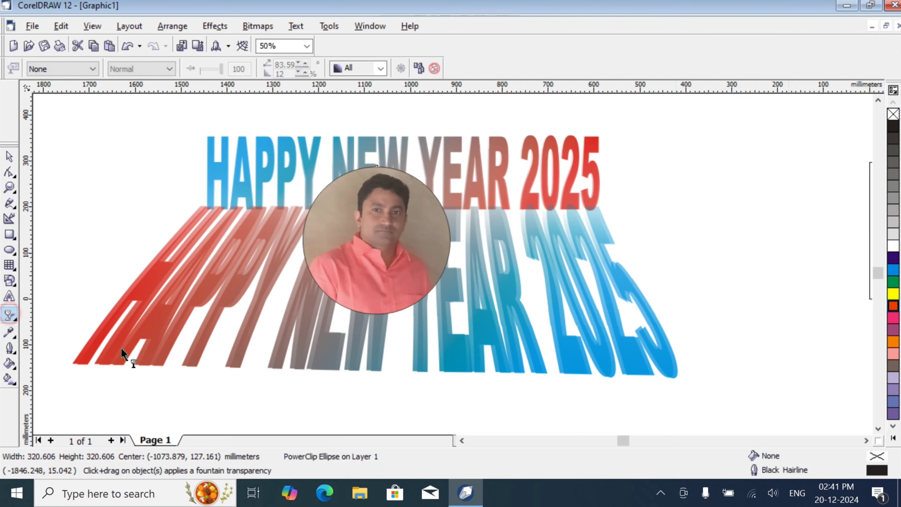
{"action": "left_click_drag", "start_coordinate": [348, 391], "coordinate": [396, 131]}
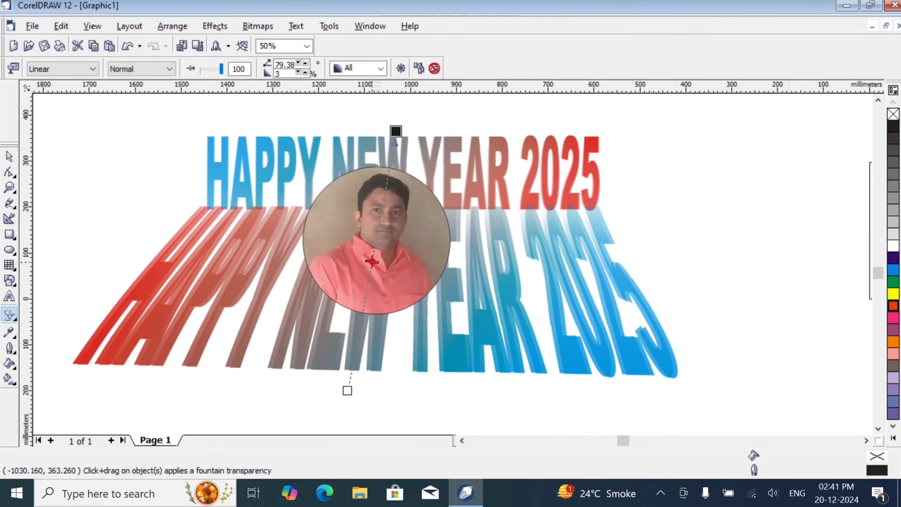
{"action": "left_click_drag", "start_coordinate": [372, 261], "coordinate": [367, 242]}
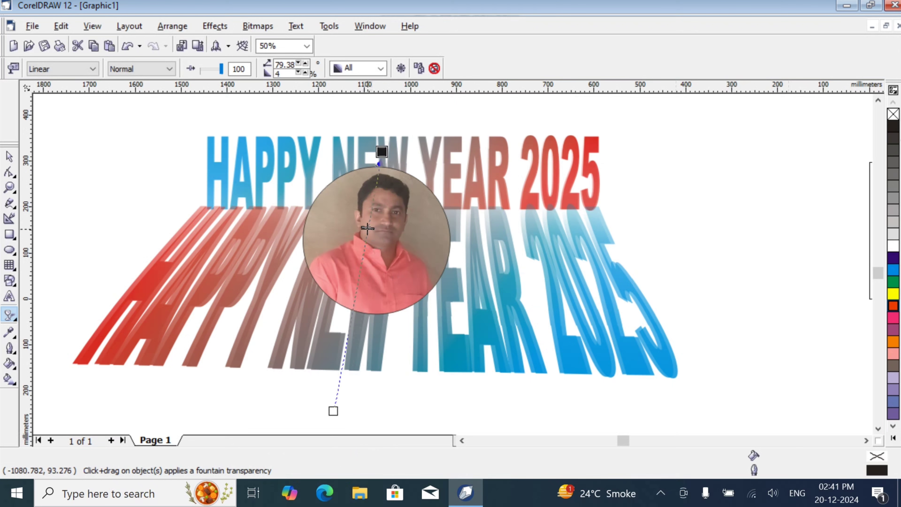
{"action": "left_click_drag", "start_coordinate": [382, 152], "coordinate": [414, 103]}
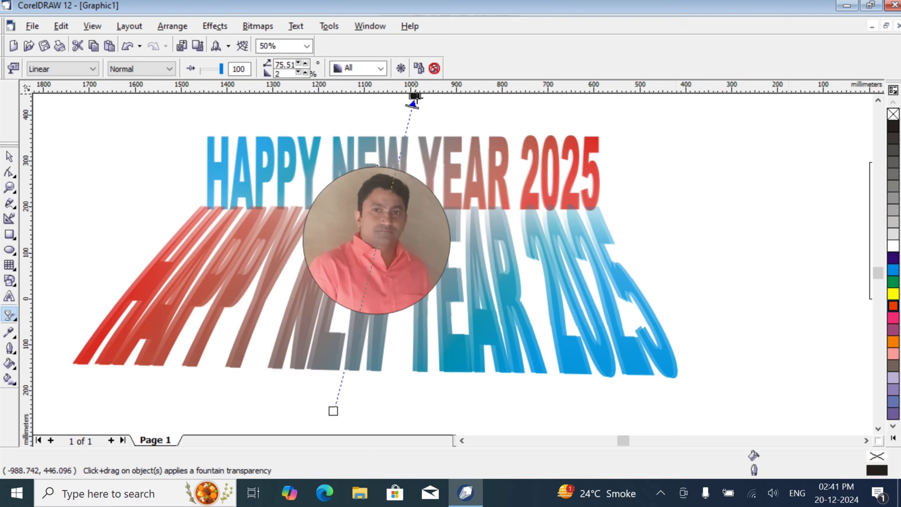
{"action": "left_click_drag", "start_coordinate": [332, 412], "coordinate": [327, 337]}
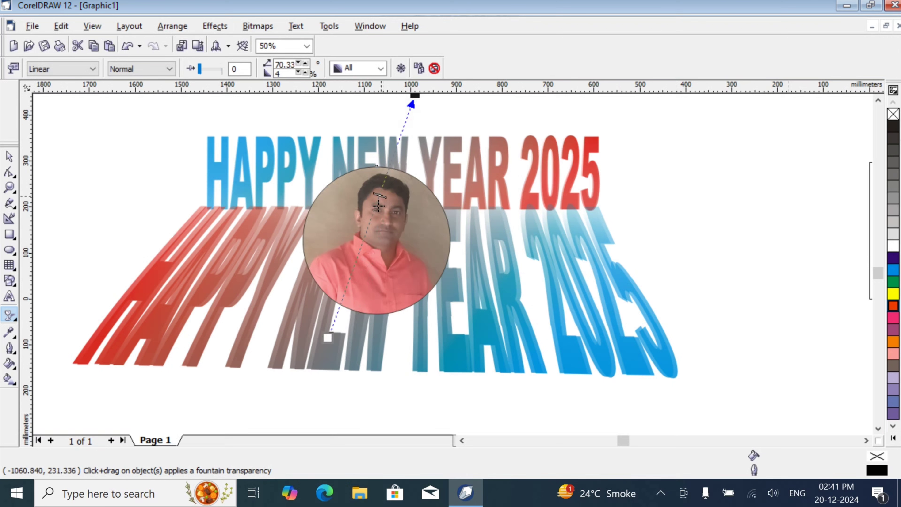
{"action": "left_click", "coordinate": [10, 157]}
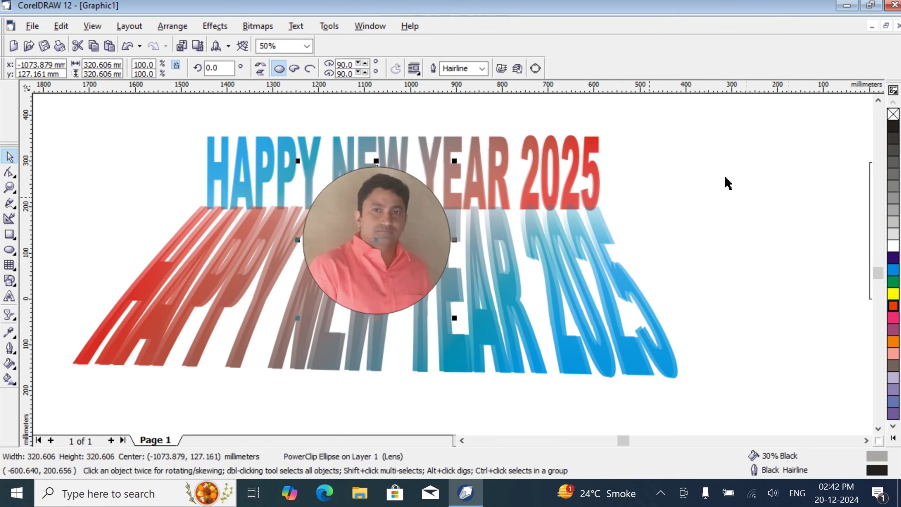
- Remove the photo circle's outline and move the circle sideways to be centred at about (-1036, 129) mm
{"action": "right_click", "coordinate": [894, 114]}
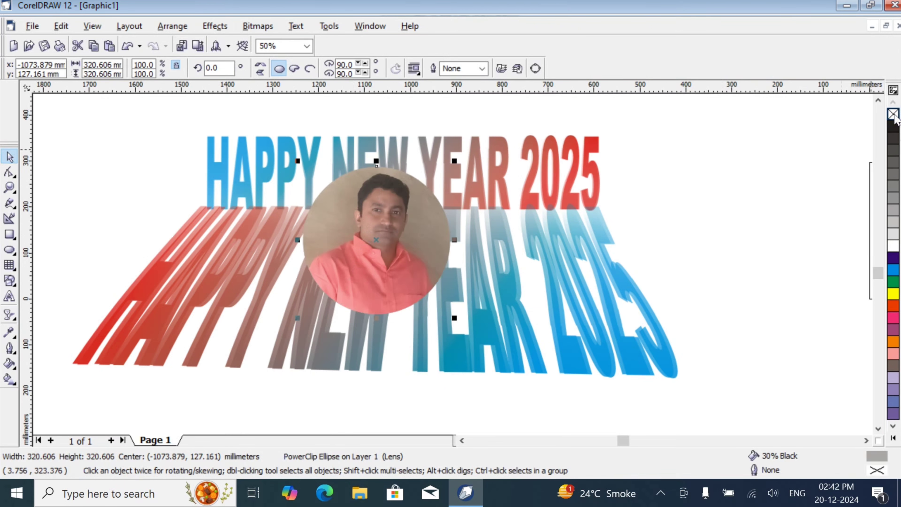
{"action": "left_click", "coordinate": [844, 167]}
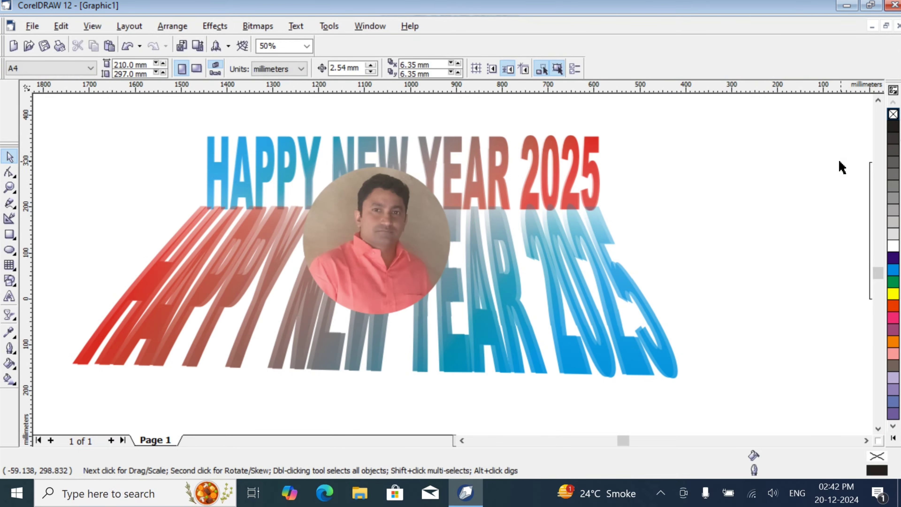
{"action": "left_click_drag", "start_coordinate": [408, 220], "coordinate": [425, 219]}
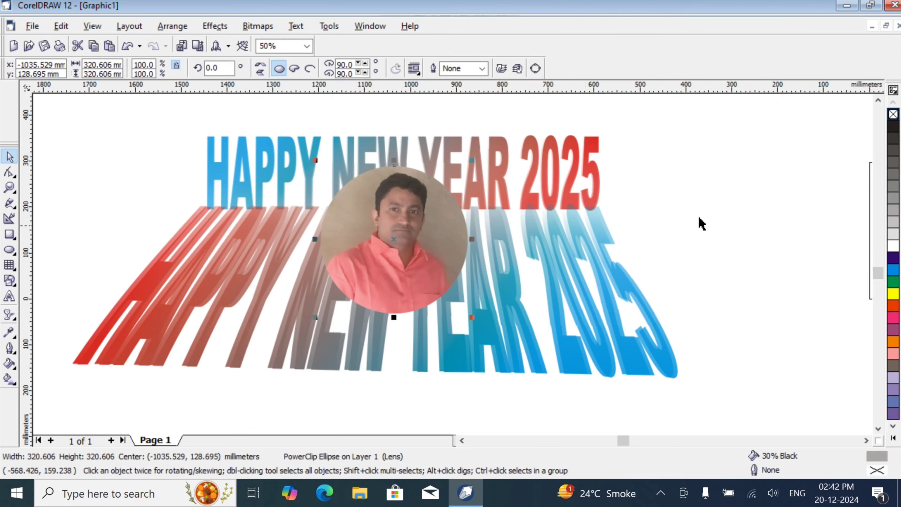
{"action": "left_click", "coordinate": [738, 210]}
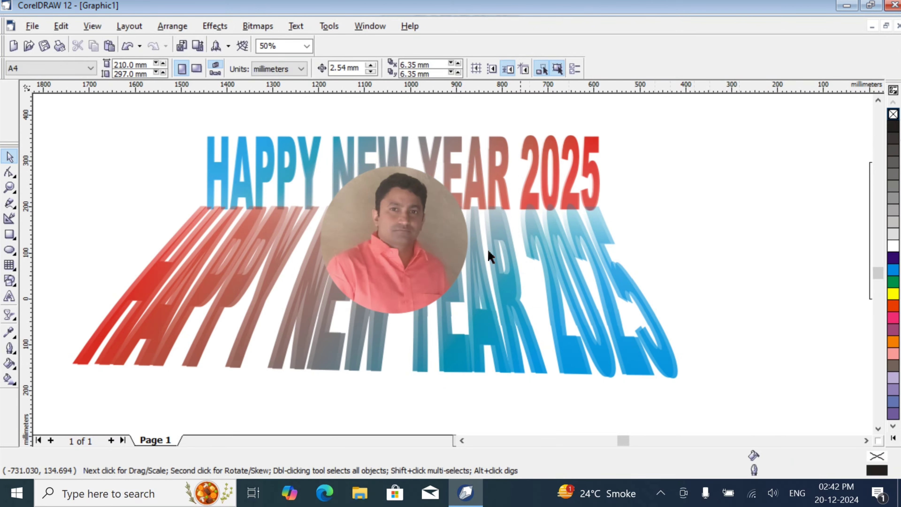
- Send the photo circle to the back, behind the HAPPY NEW YEAR 2025 lettering, and deselect it
{"action": "left_click", "coordinate": [417, 252]}
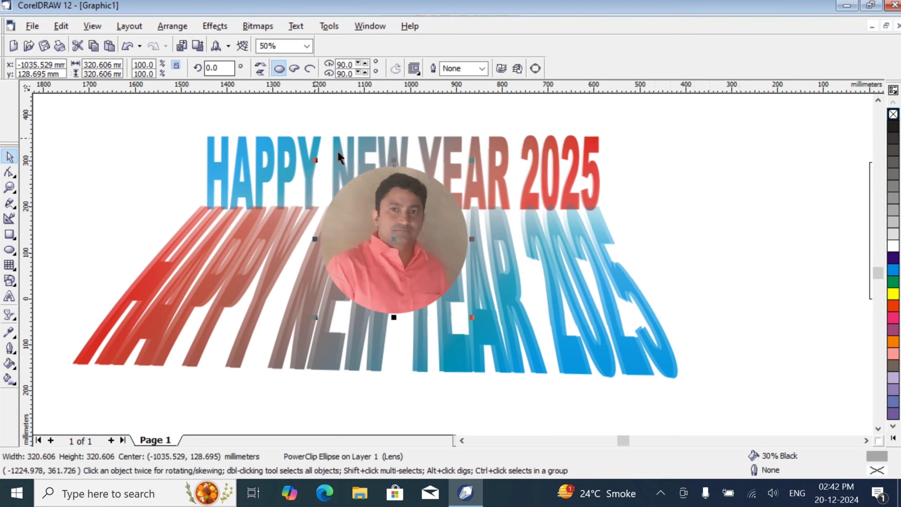
{"action": "left_click", "coordinate": [173, 26]}
{"action": "mouse_move", "coordinate": [283, 87]}
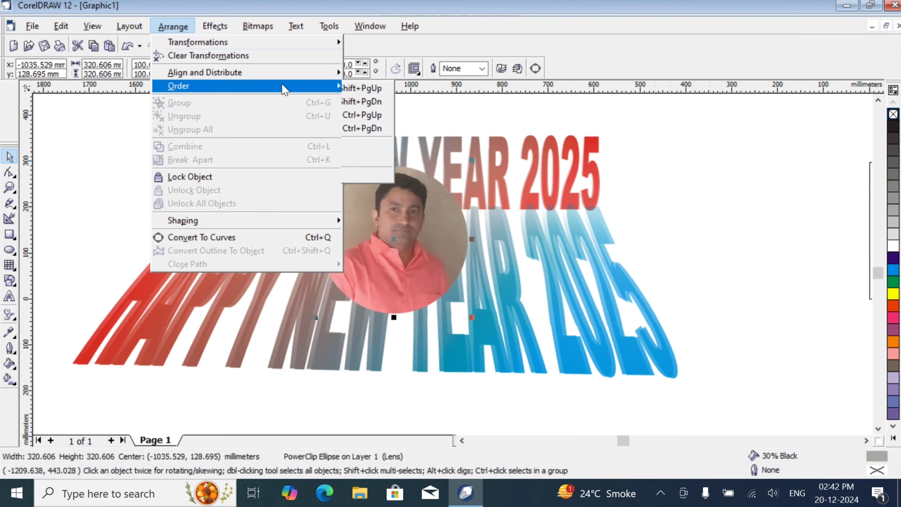
{"action": "left_click", "coordinate": [423, 102]}
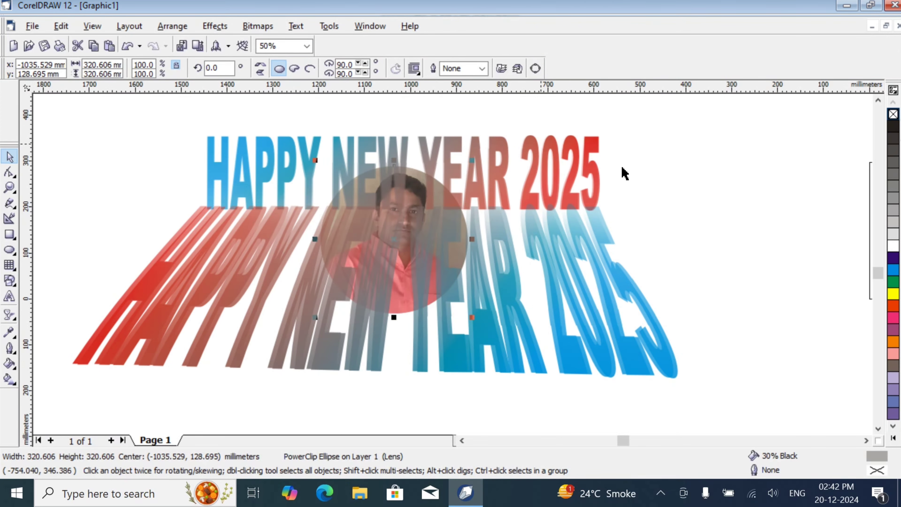
{"action": "left_click", "coordinate": [720, 194]}
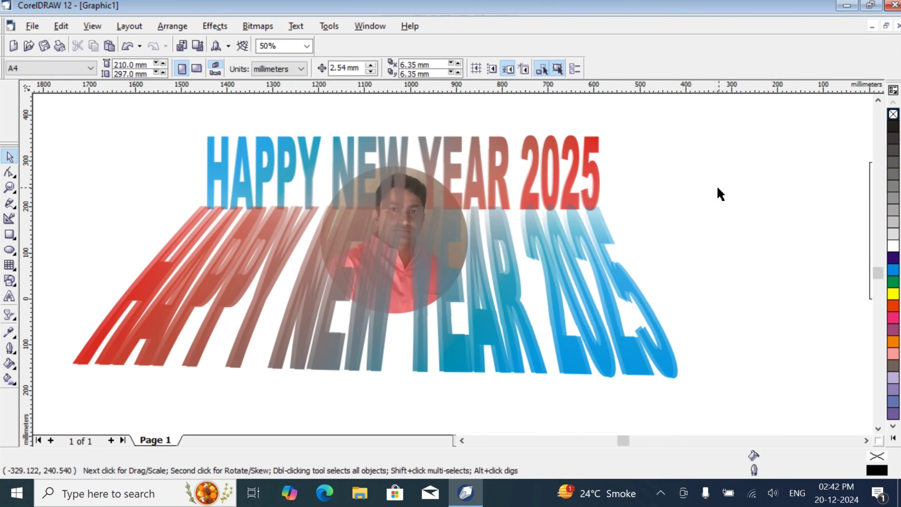